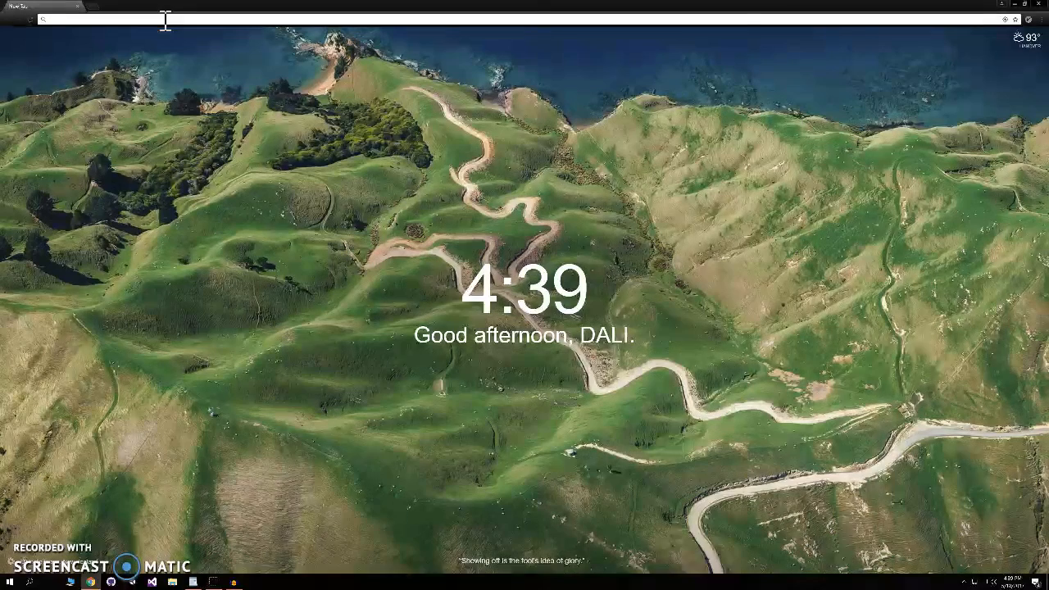
# - Search the web for reaper and open the REAPER download page
pyautogui.write('reaper')
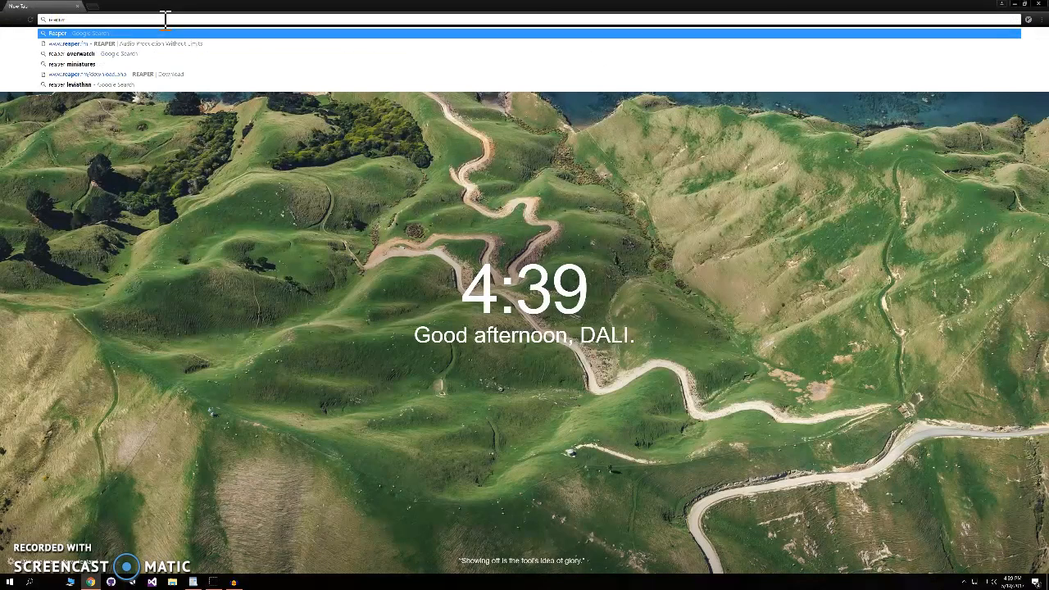
pyautogui.press('Return')
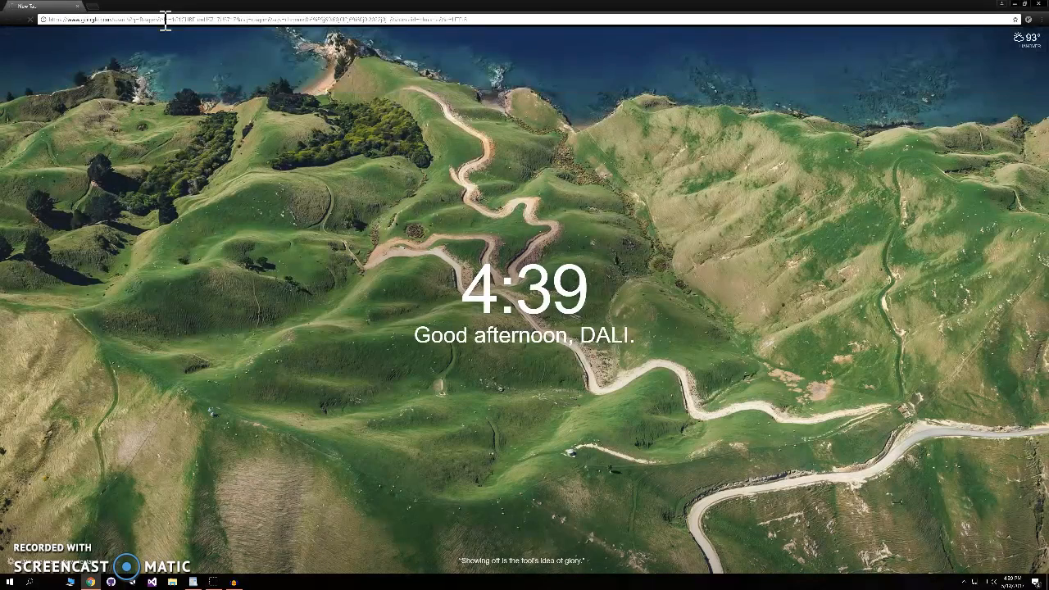
pyautogui.click(72, 111)
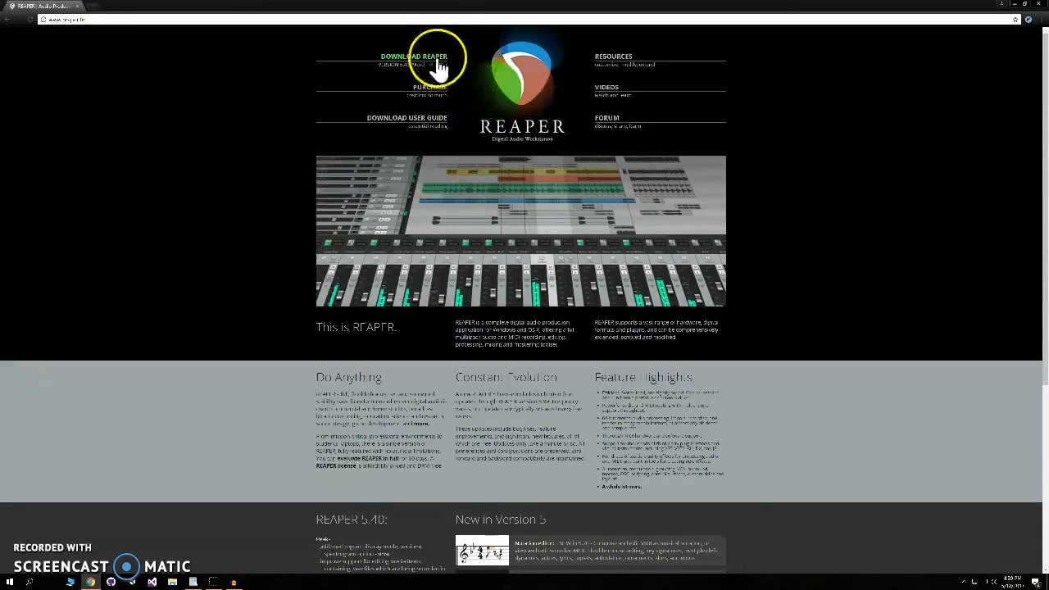
pyautogui.click(440, 66)
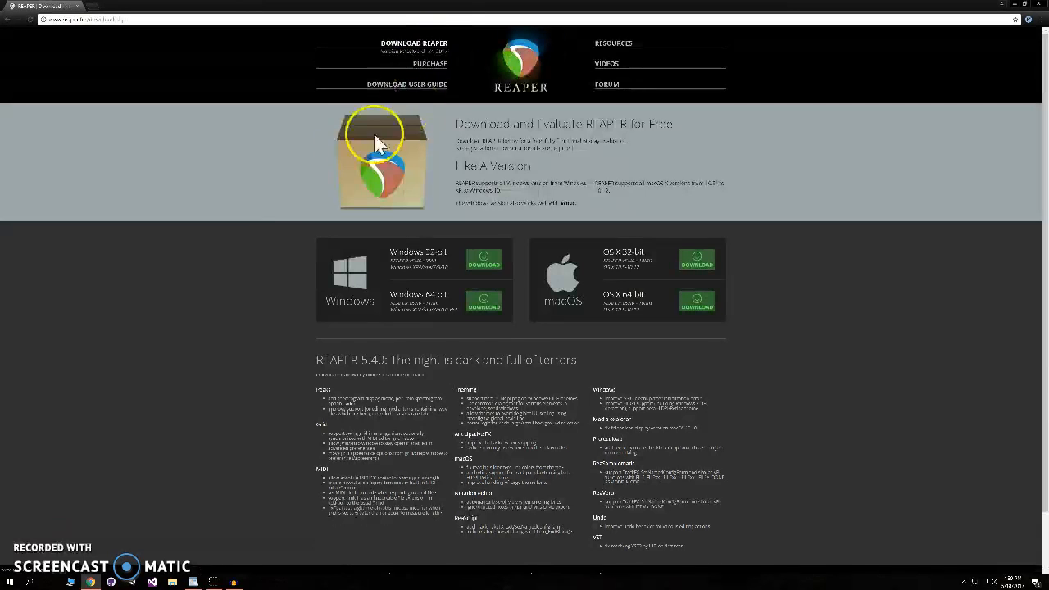
# - Download the Windows 64-bit REAPER installer and open the downloaded file
pyautogui.click(497, 305)
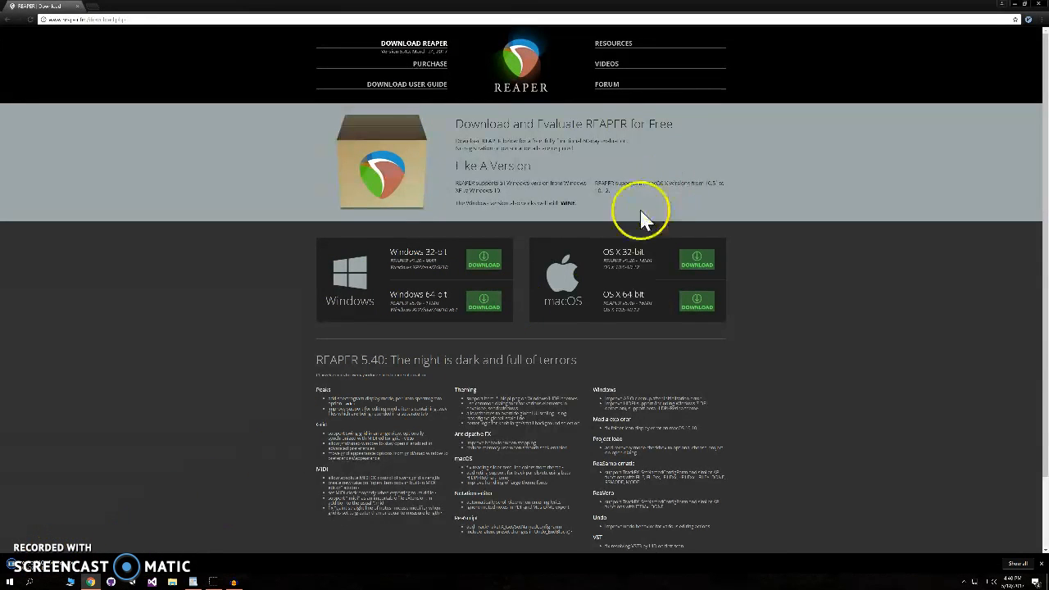
pyautogui.click(139, 553)
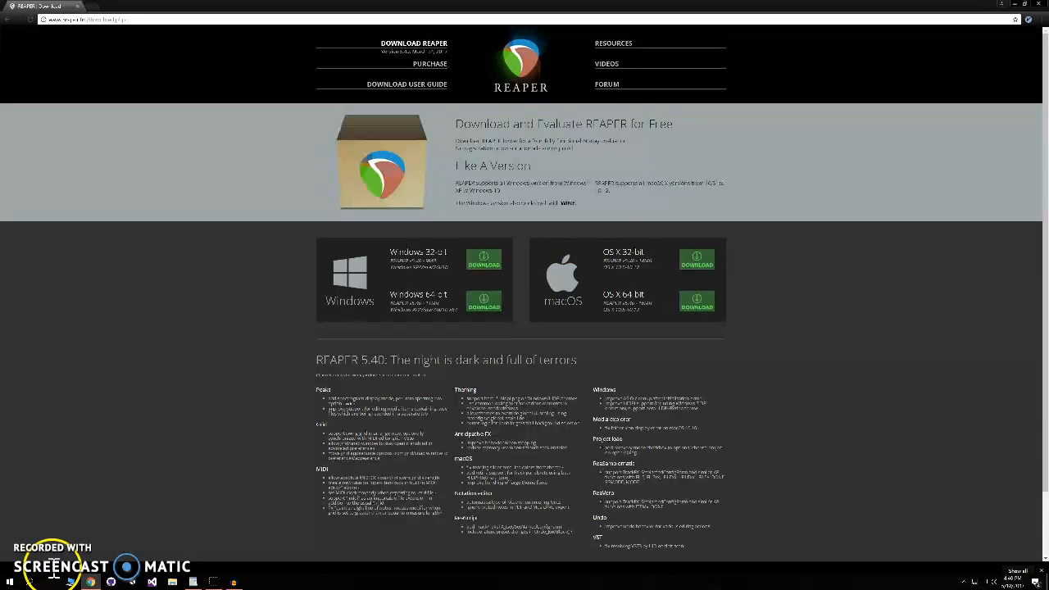
# - Install REAPER with the default destination folder and components, finishing without launching it
pyautogui.click(568, 357)
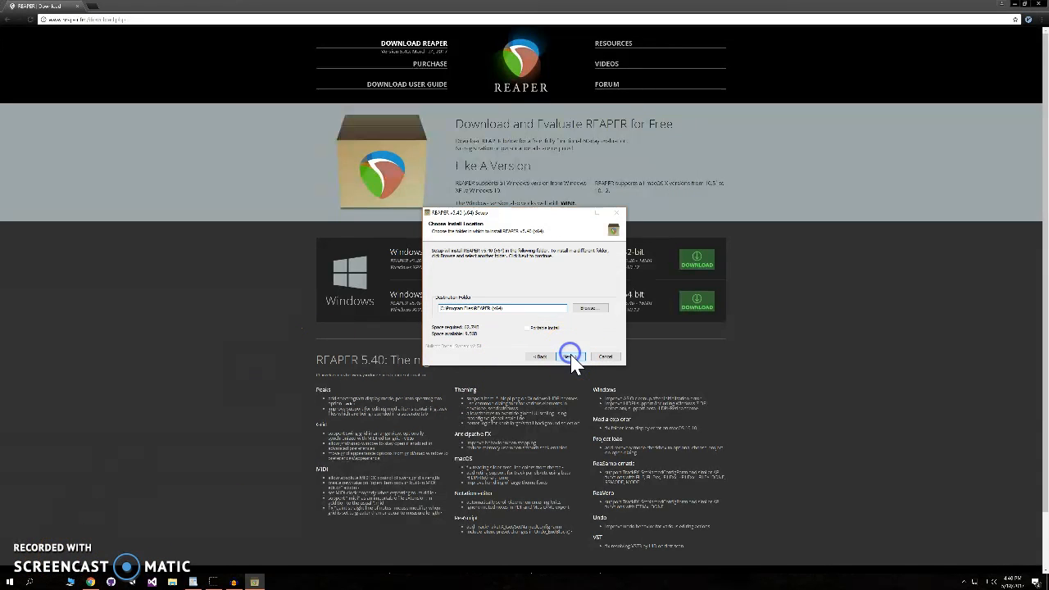
pyautogui.click(571, 356)
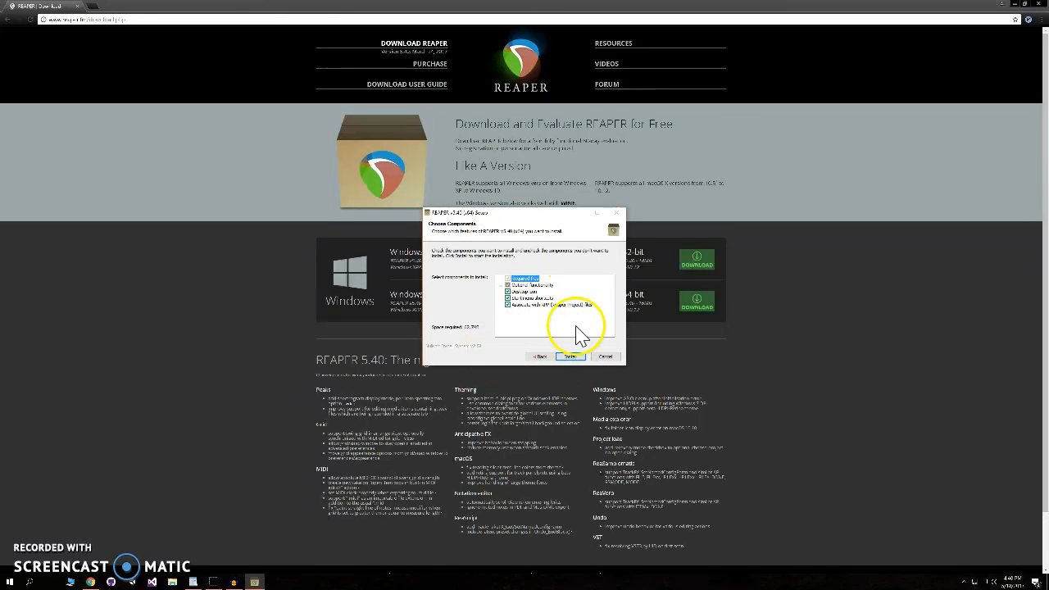
pyautogui.click(576, 357)
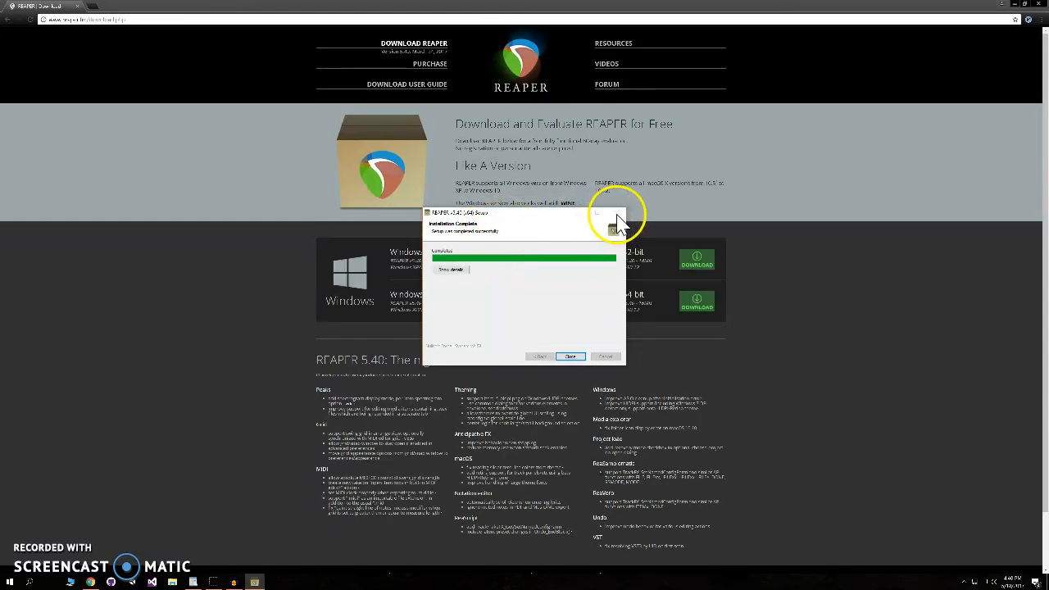
pyautogui.click(570, 357)
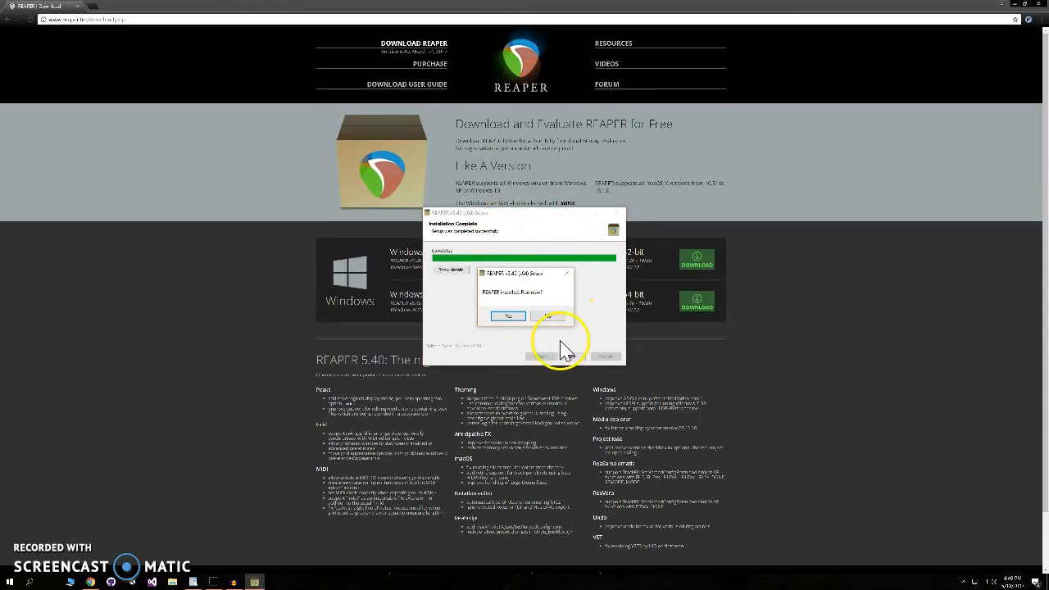
pyautogui.click(552, 319)
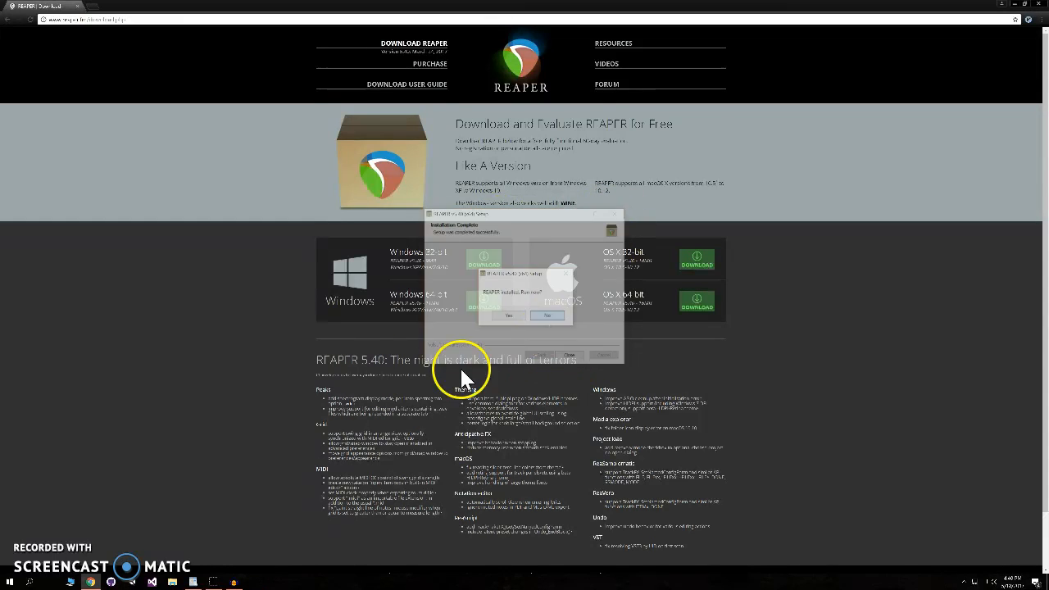
# - Search the web for spatial workstation
pyautogui.click(197, 19)
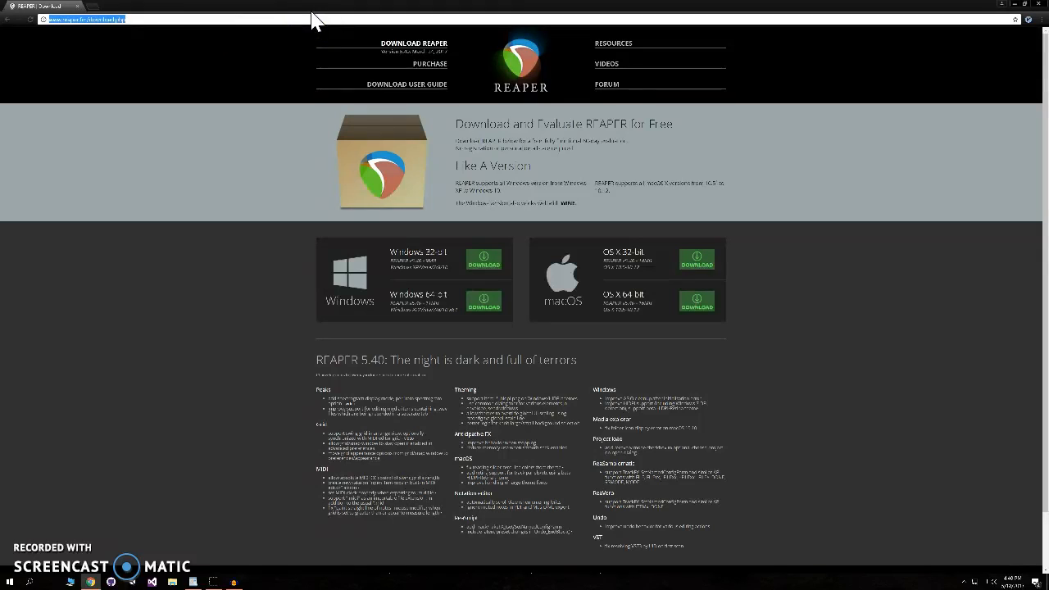
pyautogui.write('spatial folder')
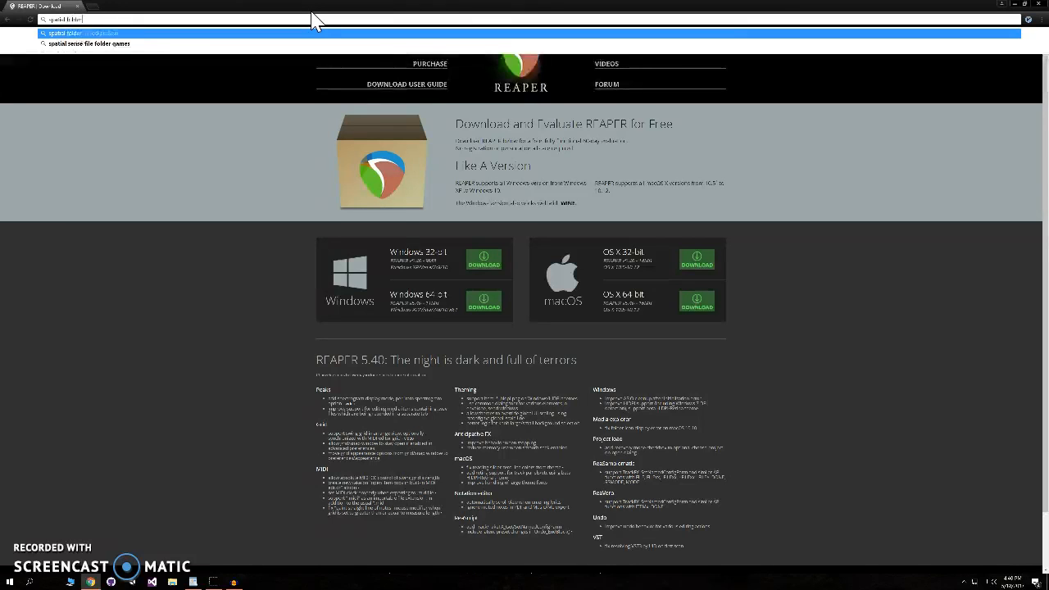
pyautogui.press('BackSpace')
pyautogui.press('BackSpace')
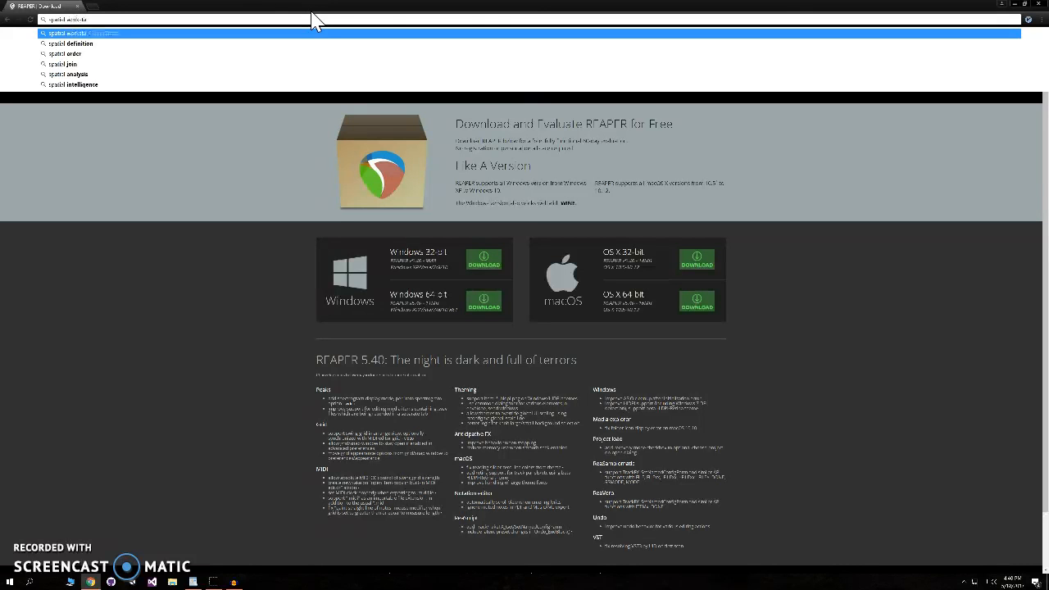
pyautogui.press('Return')
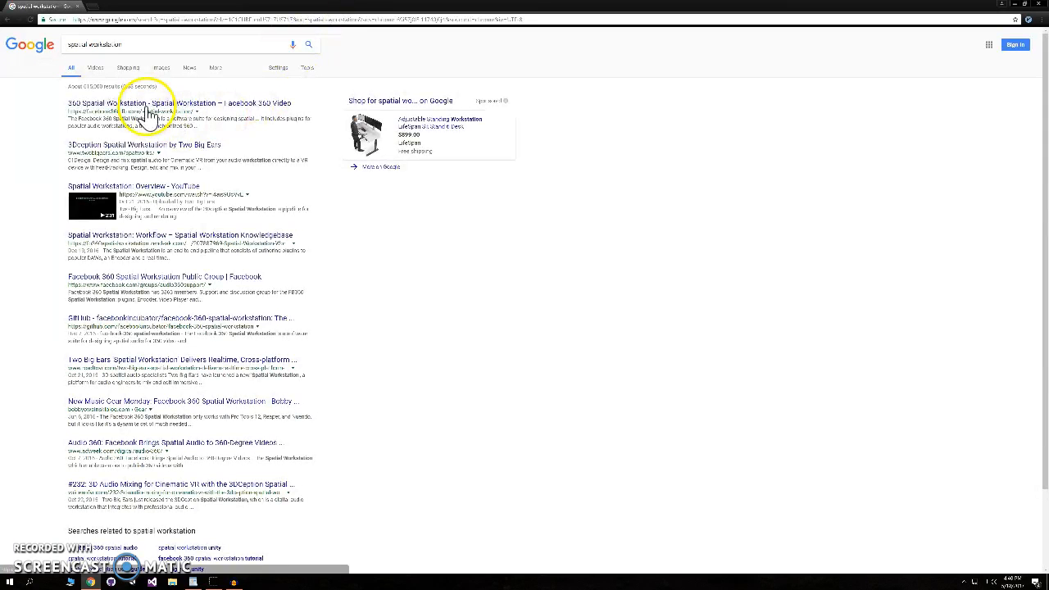
# - Open the details of the Spatial Workstation Windows v2.0 download on the Facebook 360 site
pyautogui.scroll(-5, 465, 295)
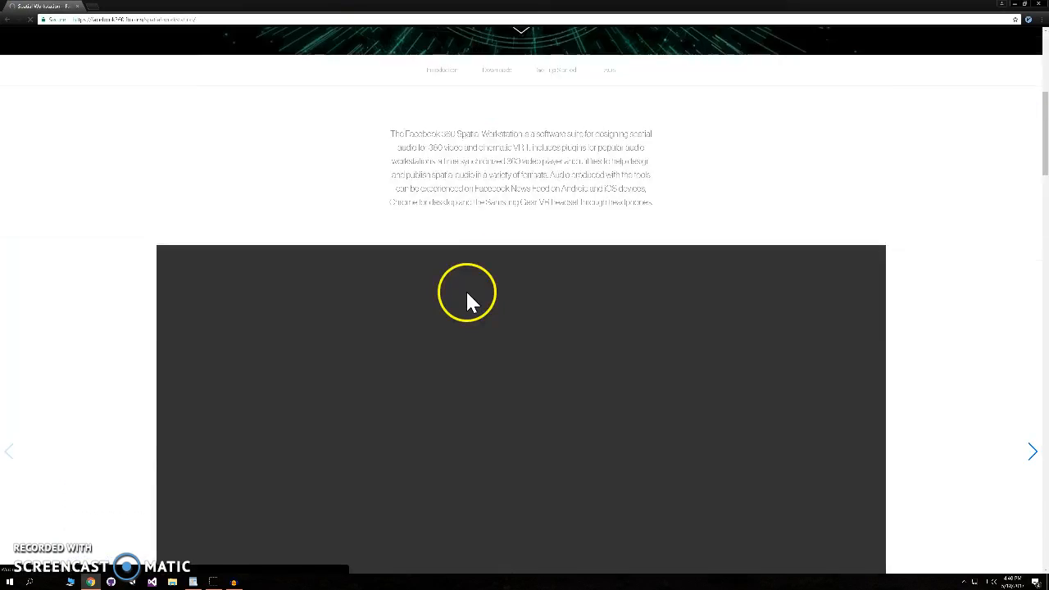
pyautogui.scroll(-5, 467, 300)
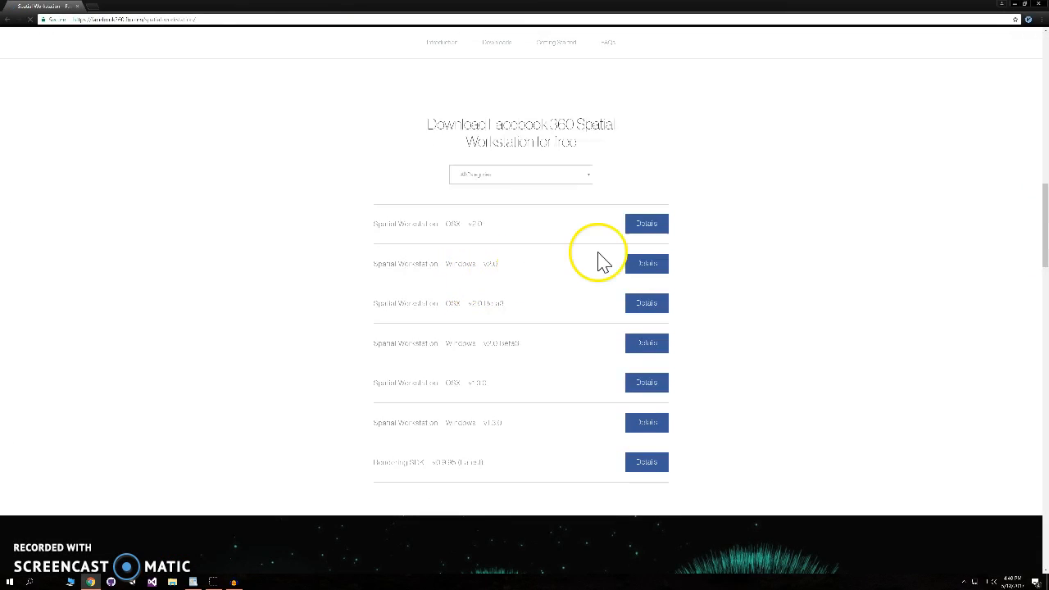
pyautogui.click(647, 267)
pyautogui.click(434, 298)
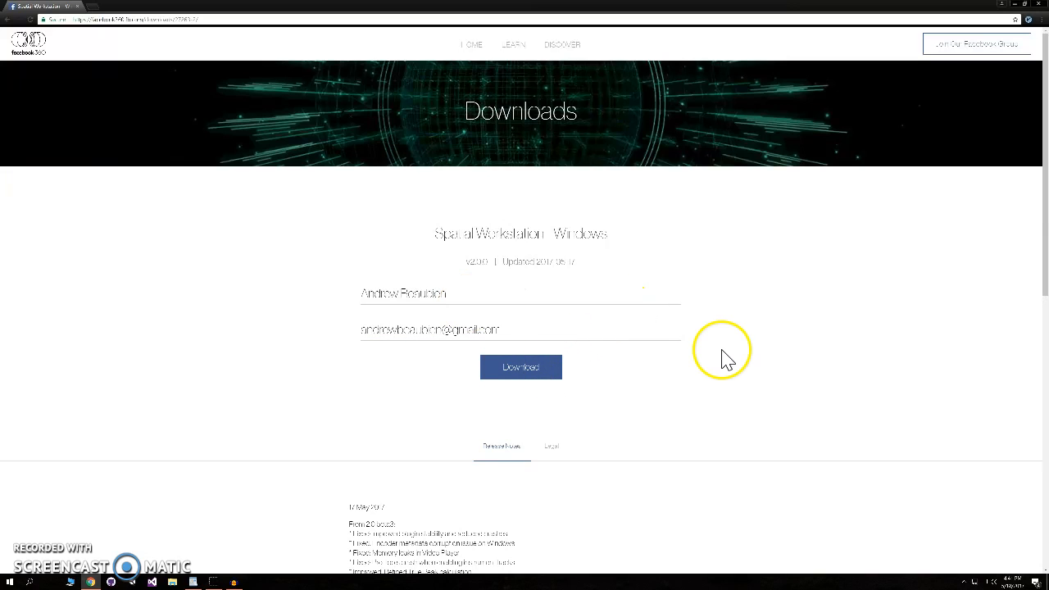
# - Download the Spatial Workstation Windows package and open the downloaded archive
pyautogui.click(491, 377)
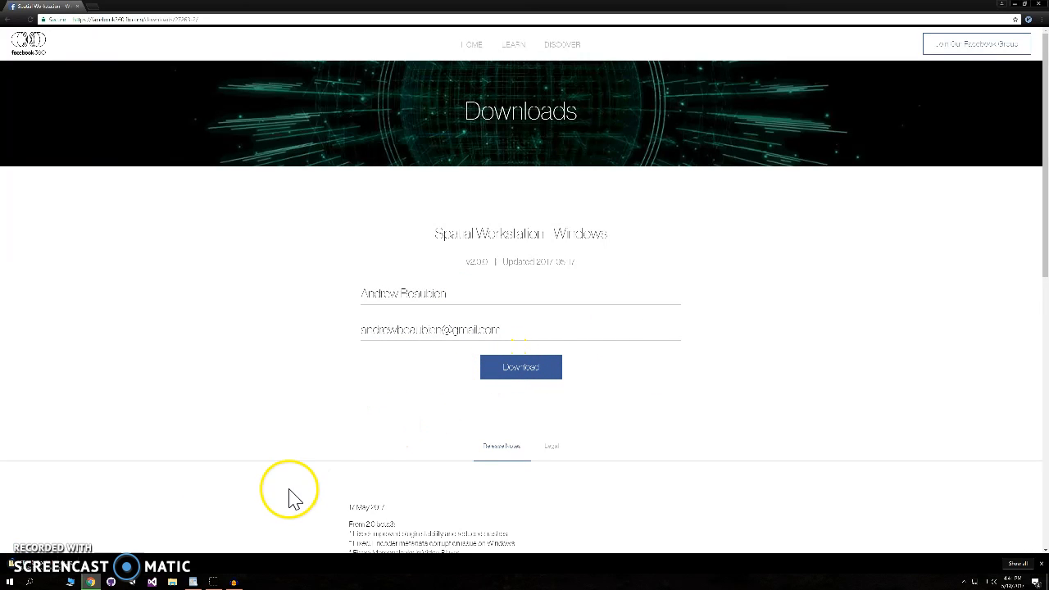
pyautogui.click(89, 574)
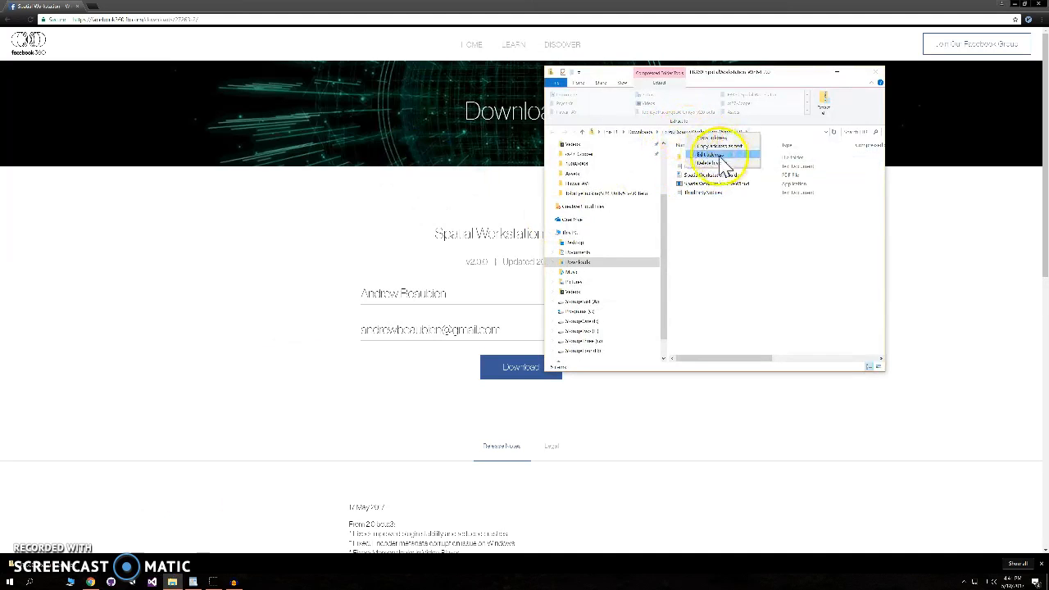
# - Extract all files of the Spatial Workstation zip into the Downloads folder
pyautogui.click(639, 131)
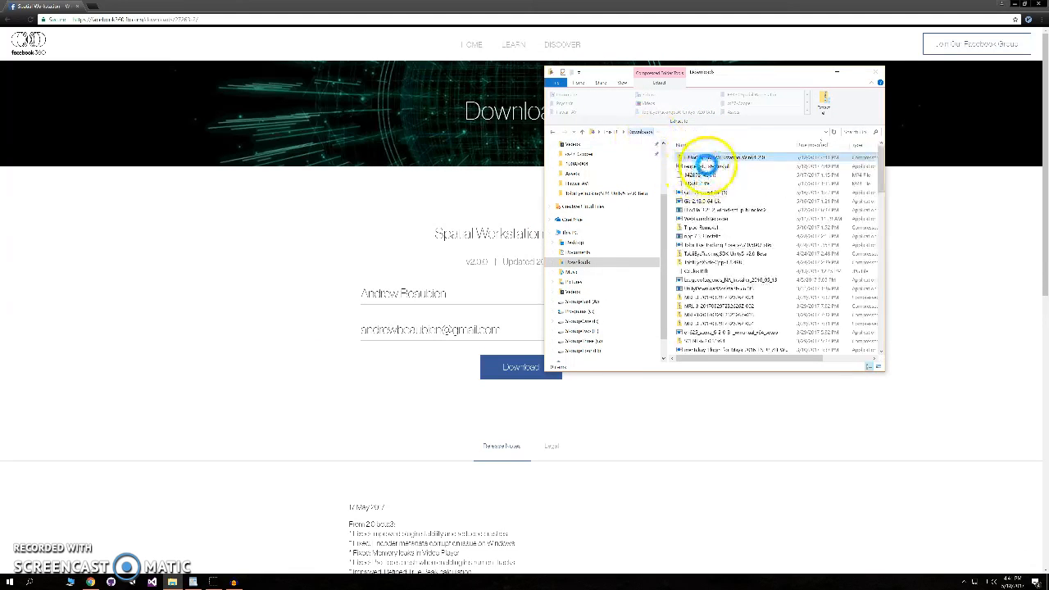
pyautogui.rightClick(718, 159)
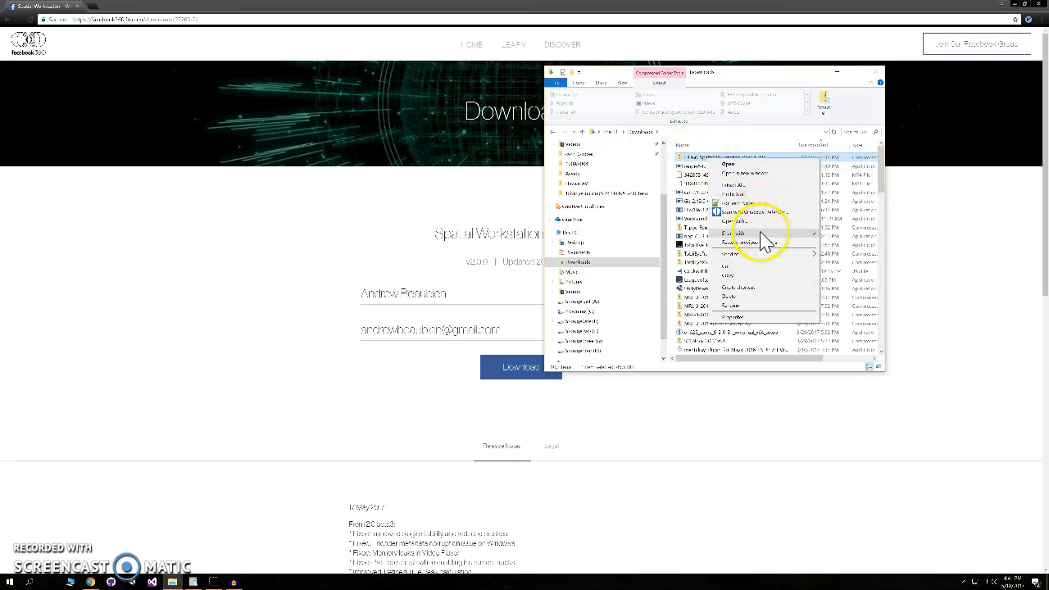
pyautogui.click(742, 187)
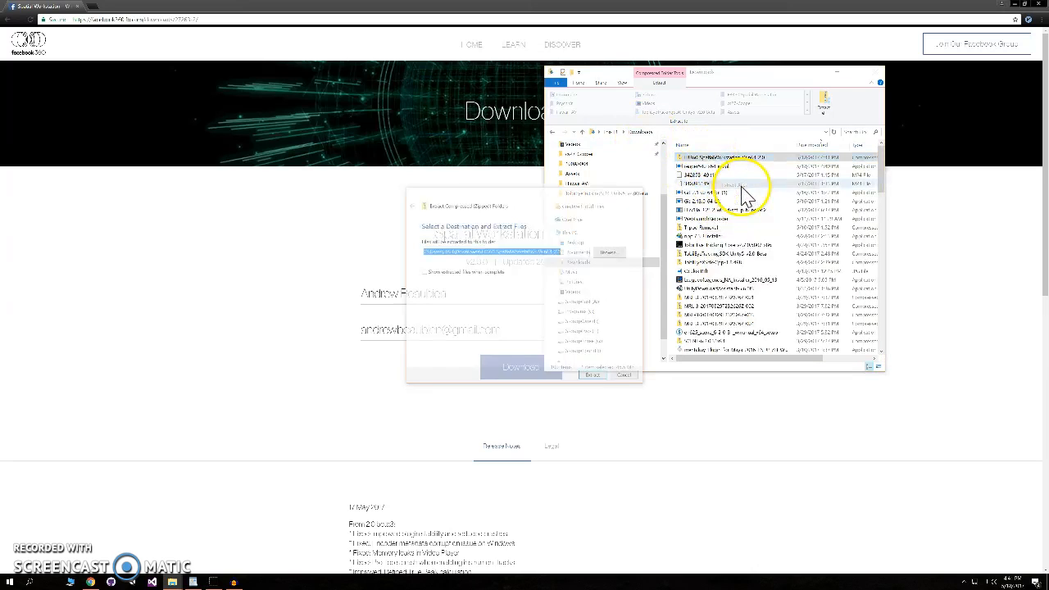
pyautogui.click(595, 376)
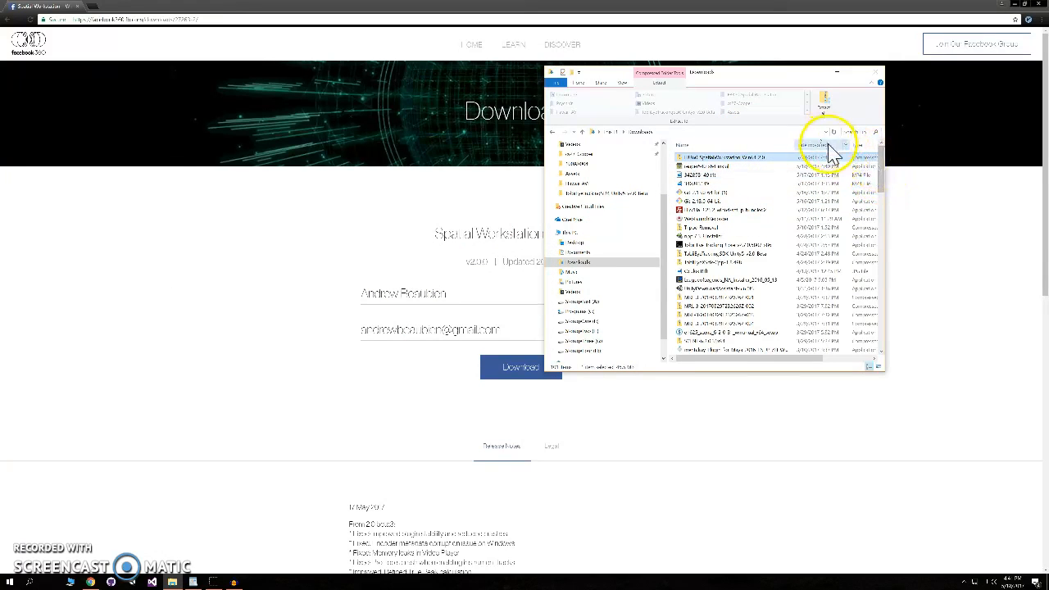
# - Open the extracted folder and run the Spatial Workstation installer, allowing it past the Windows protection warning
pyautogui.scroll(-10, 784, 274)
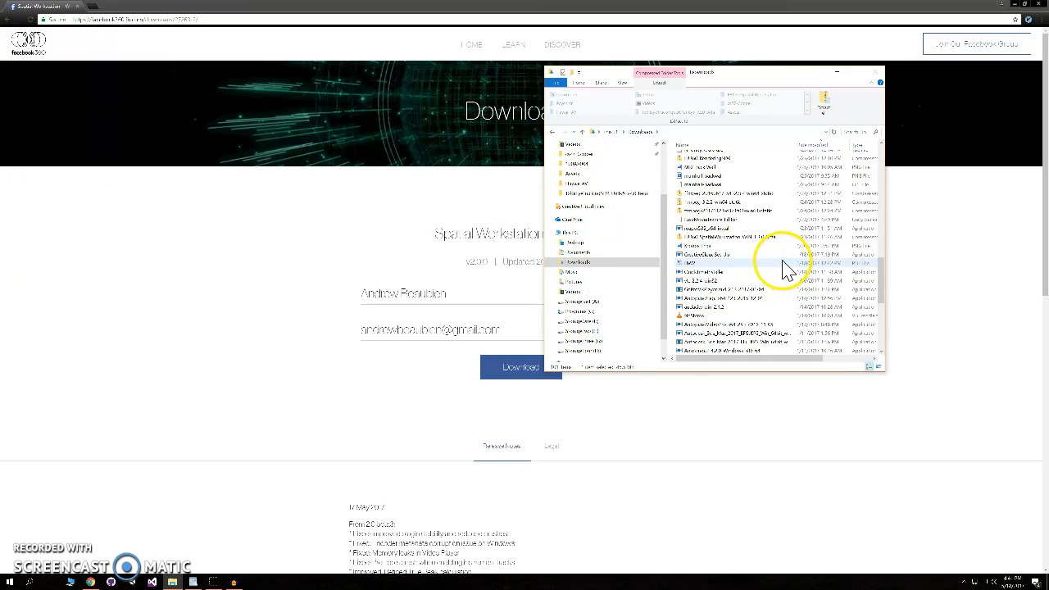
pyautogui.doubleClick(758, 280)
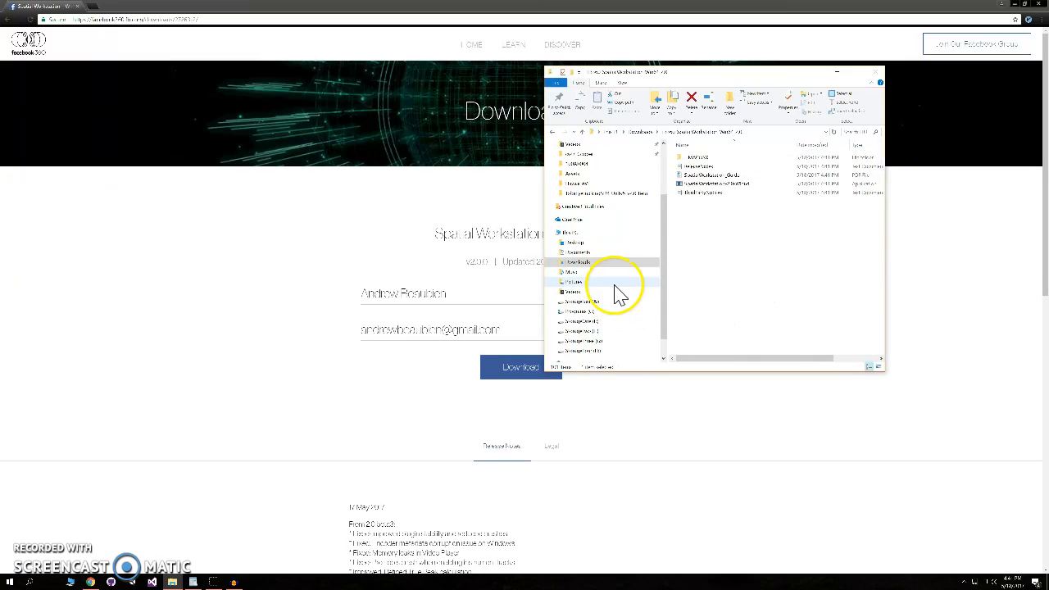
pyautogui.click(725, 184)
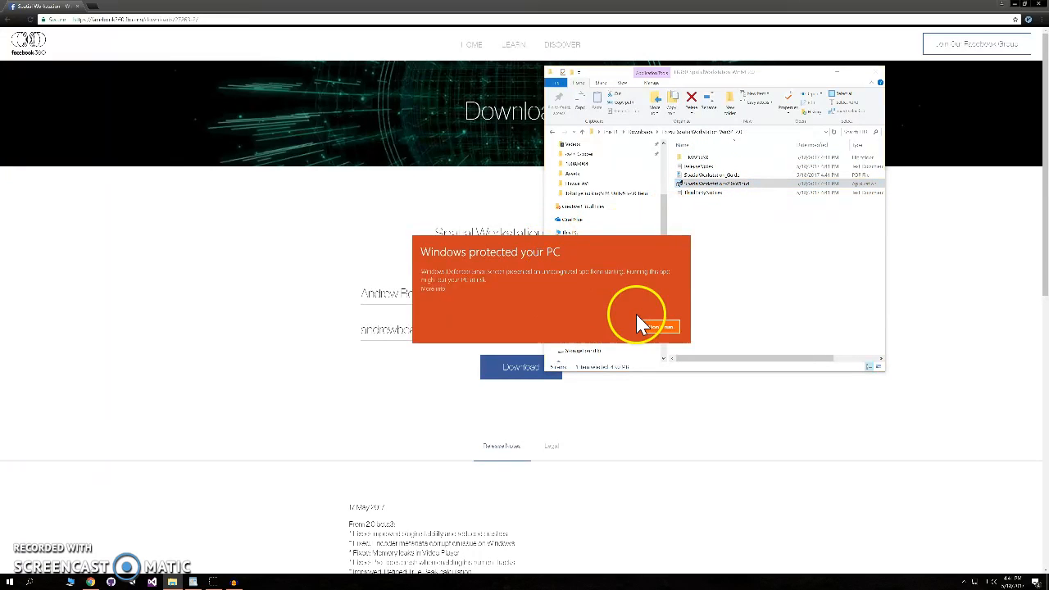
pyautogui.click(610, 326)
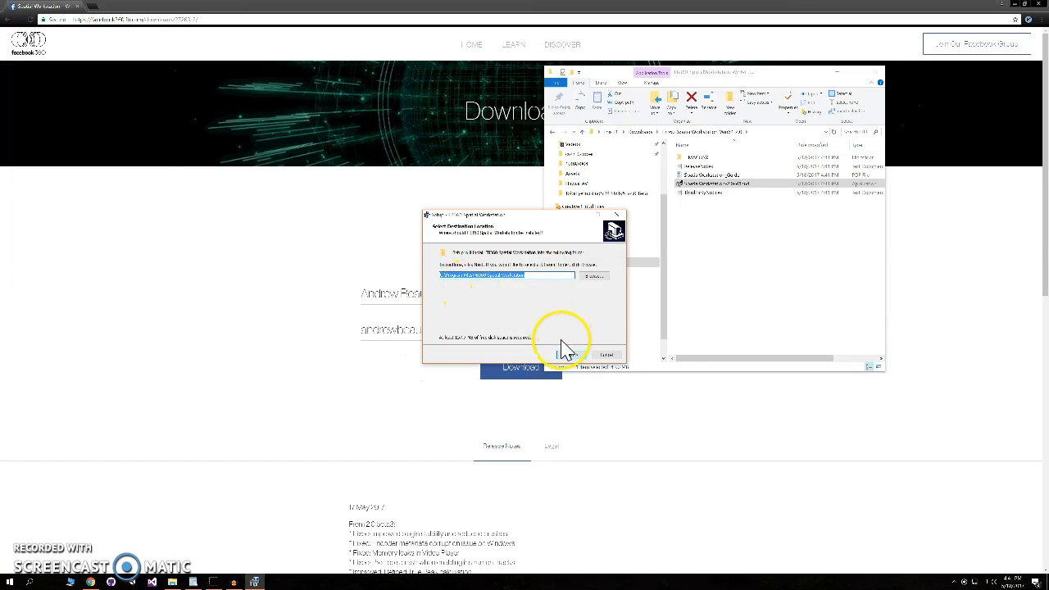
# - Proceed through the Spatial Workstation setup with the default destination location to start installing
pyautogui.click(571, 354)
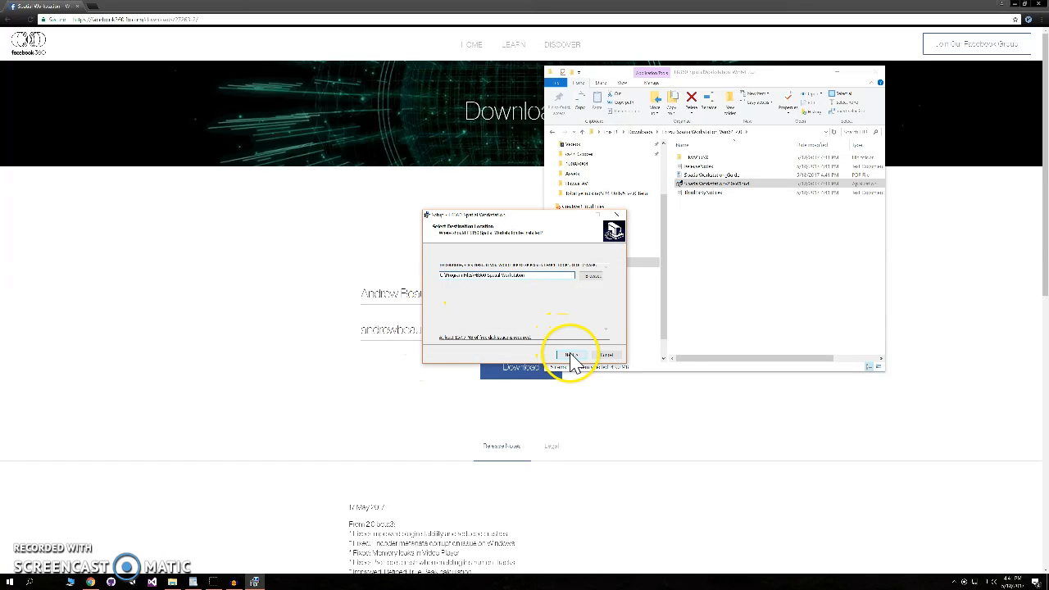
pyautogui.click(571, 354)
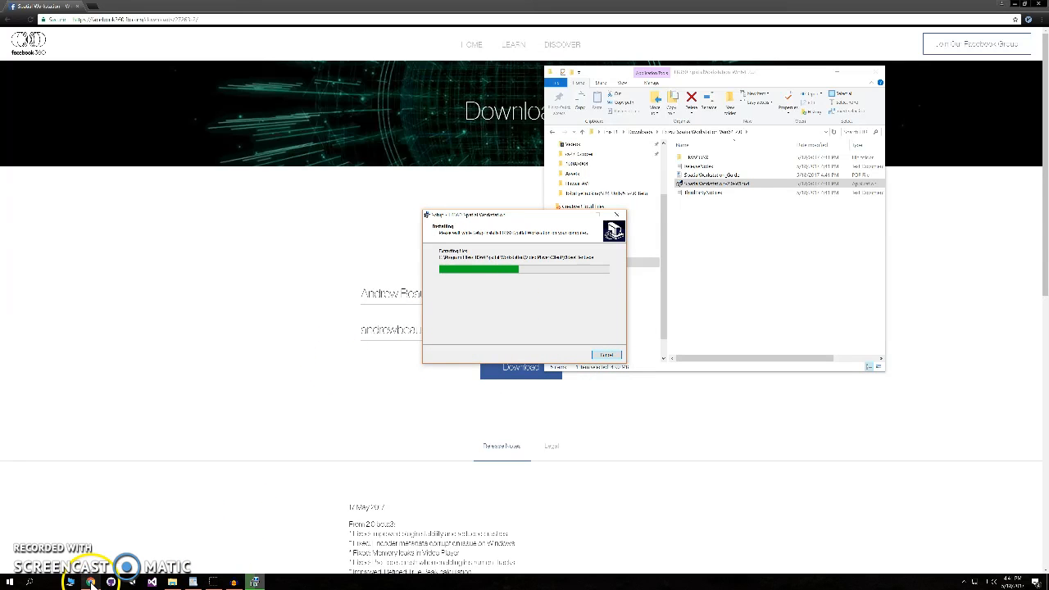
# - Browse File Explorer to the Program Files folder on the local disk
pyautogui.click(172, 581)
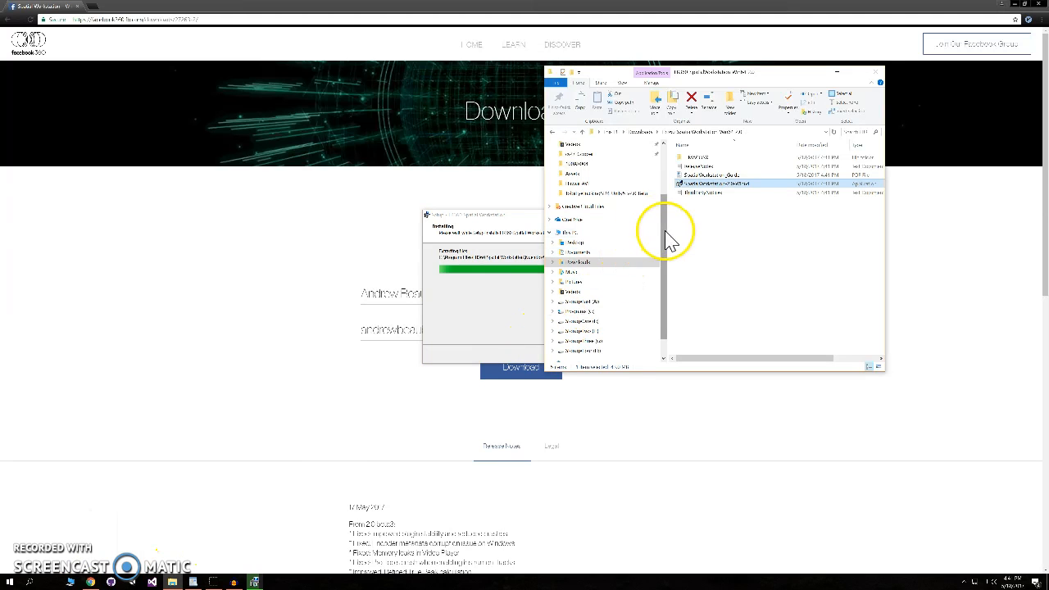
pyautogui.moveTo(665, 238); pyautogui.dragTo(663, 199)
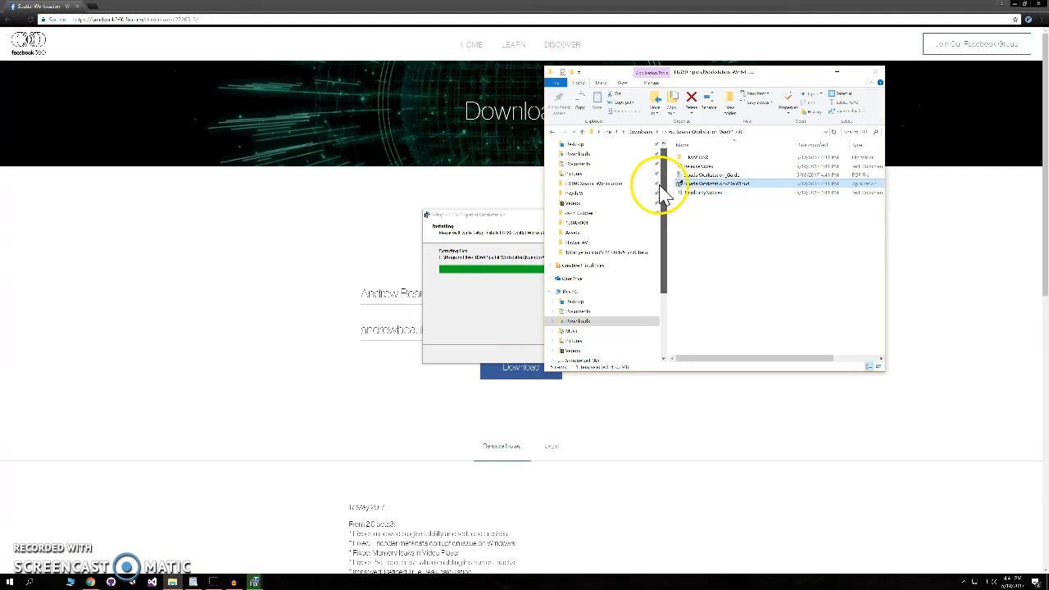
pyautogui.click(572, 292)
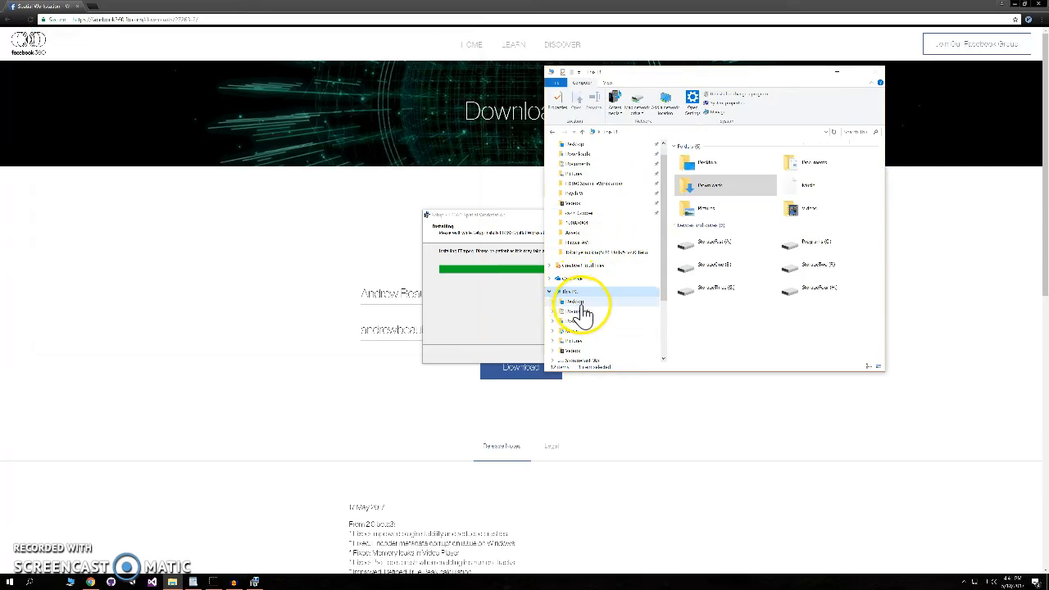
pyautogui.doubleClick(812, 244)
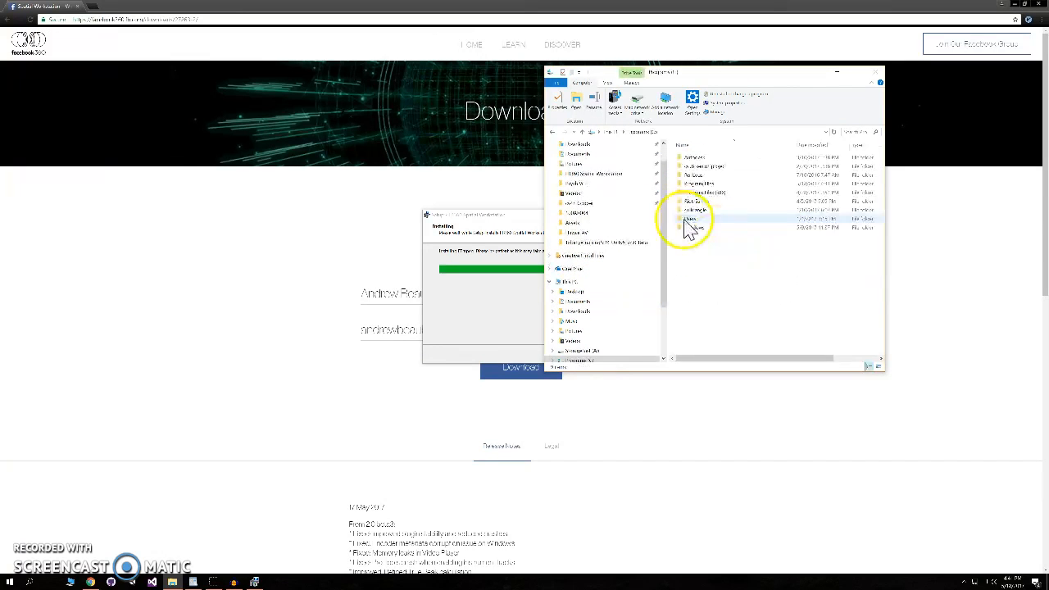
pyautogui.doubleClick(697, 183)
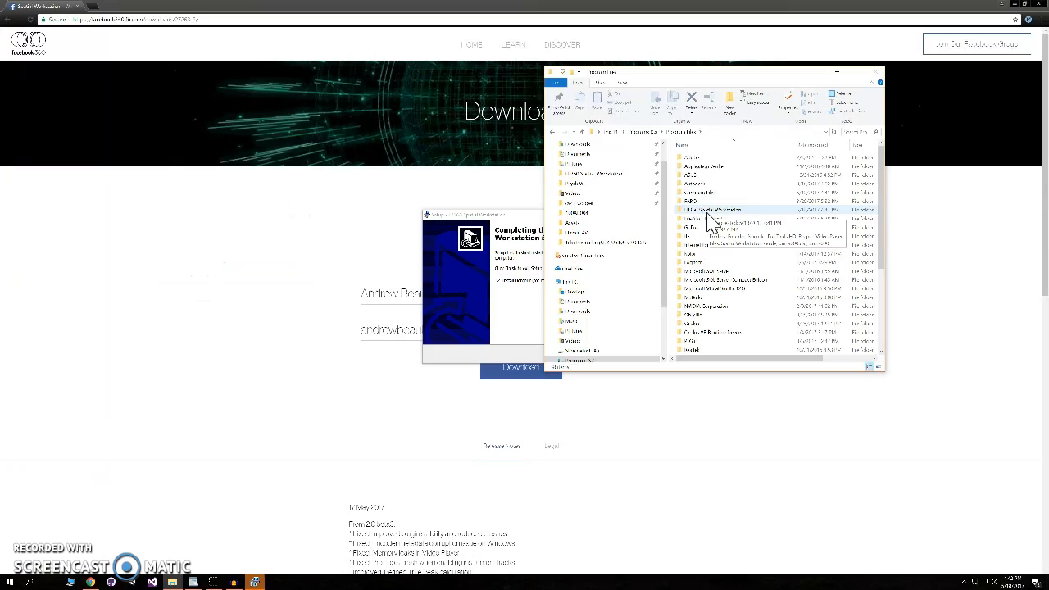
# - Browse the installed FB360 Spatial Workstation folders, including Video Player and Encoder, and finish the setup wizard
pyautogui.doubleClick(710, 215)
pyautogui.moveTo(707, 222); pyautogui.dragTo(322, 245)
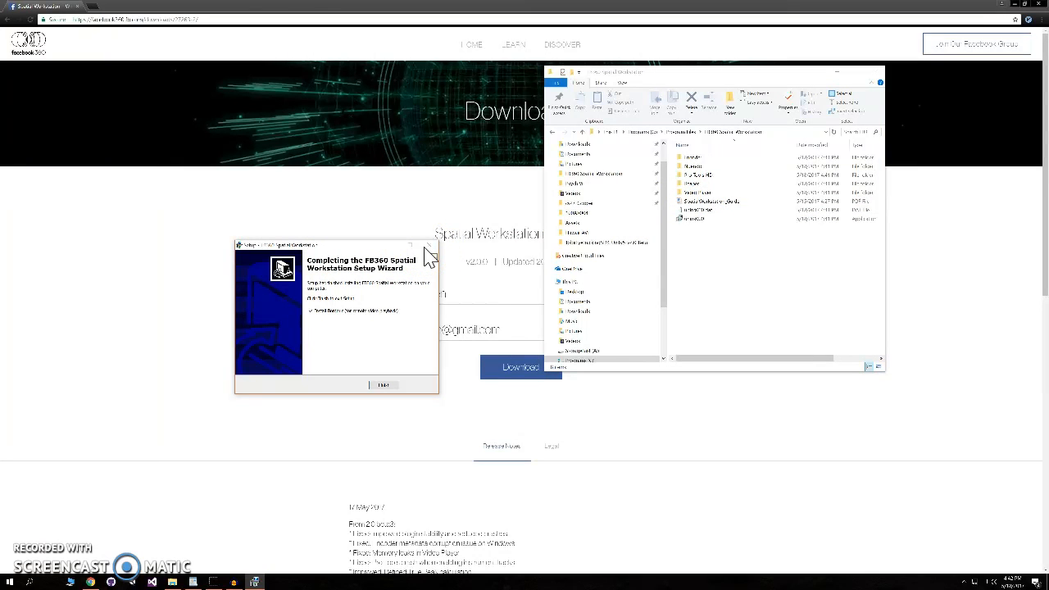
pyautogui.doubleClick(703, 192)
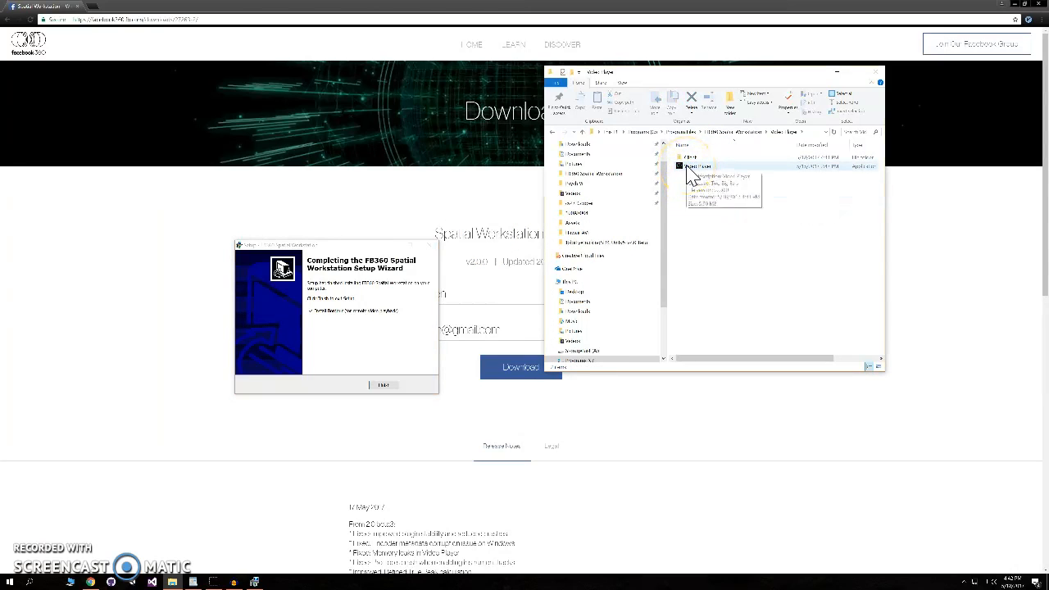
pyautogui.click(750, 132)
pyautogui.doubleClick(702, 164)
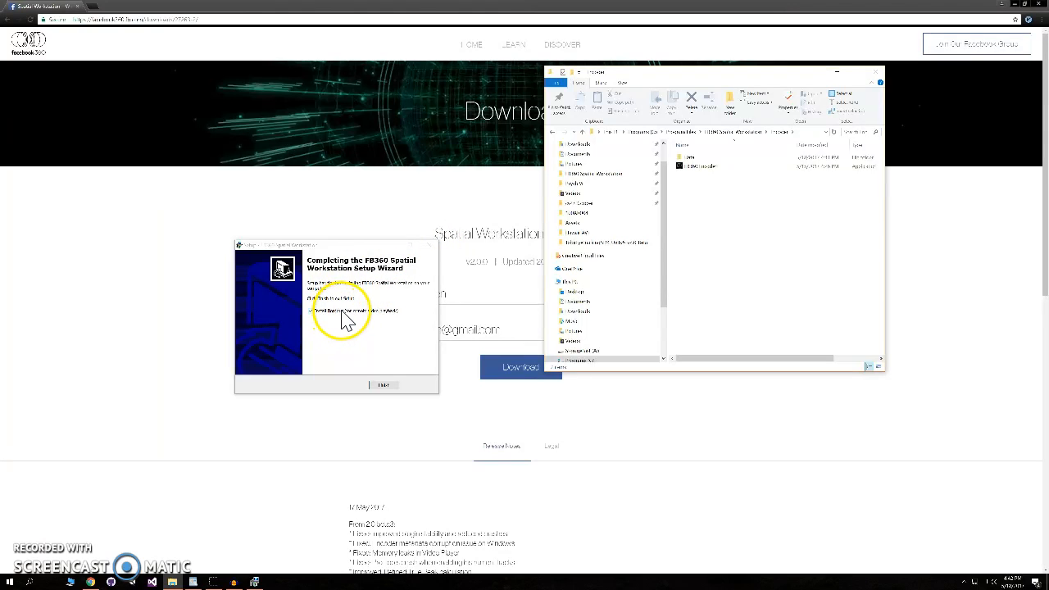
pyautogui.click(384, 385)
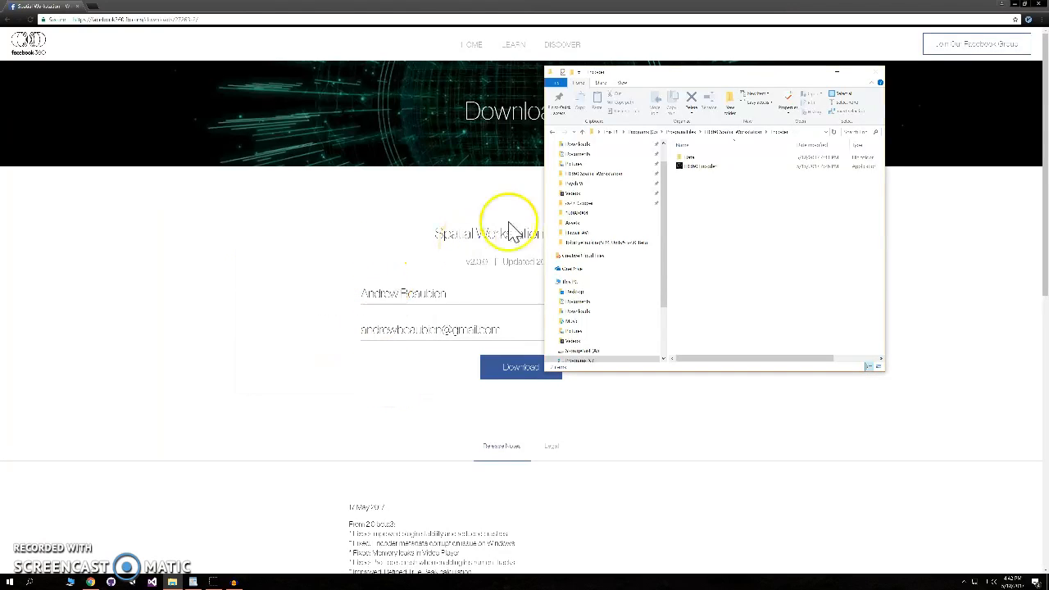
# - Open the SpatialWorkstation REAPER project from the Reaper folder of the FB360 Spatial Workstation installation
pyautogui.moveTo(713, 75); pyautogui.dragTo(518, 199)
pyautogui.click(543, 256)
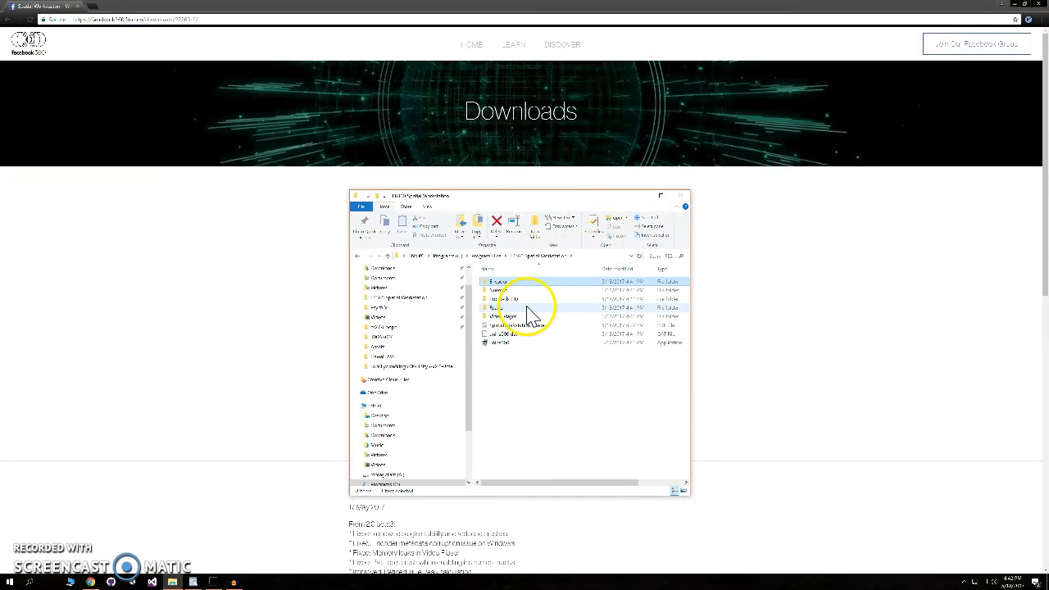
pyautogui.click(510, 300)
pyautogui.click(517, 308)
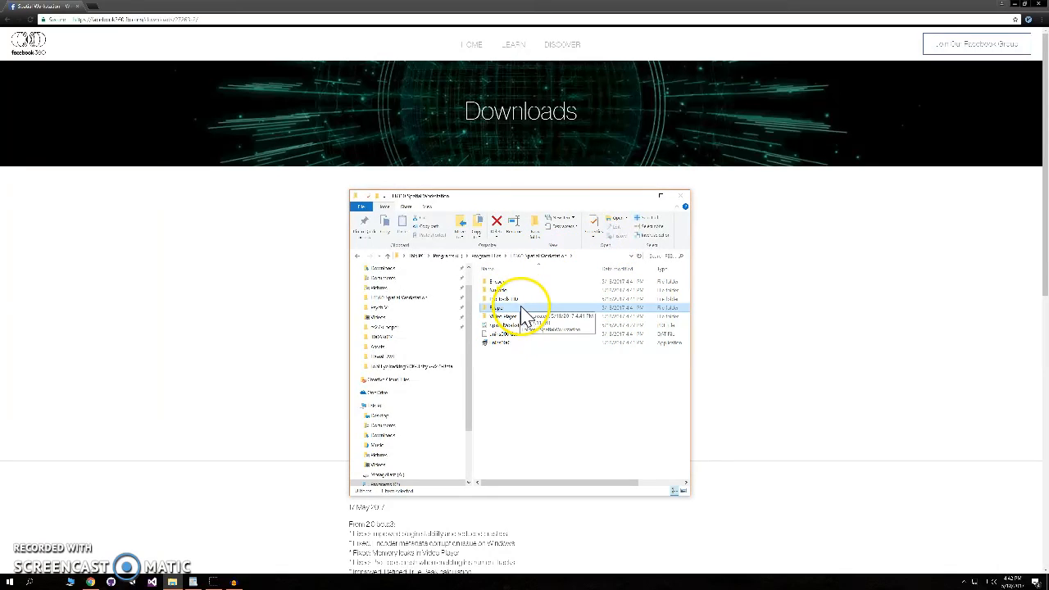
pyautogui.doubleClick(512, 308)
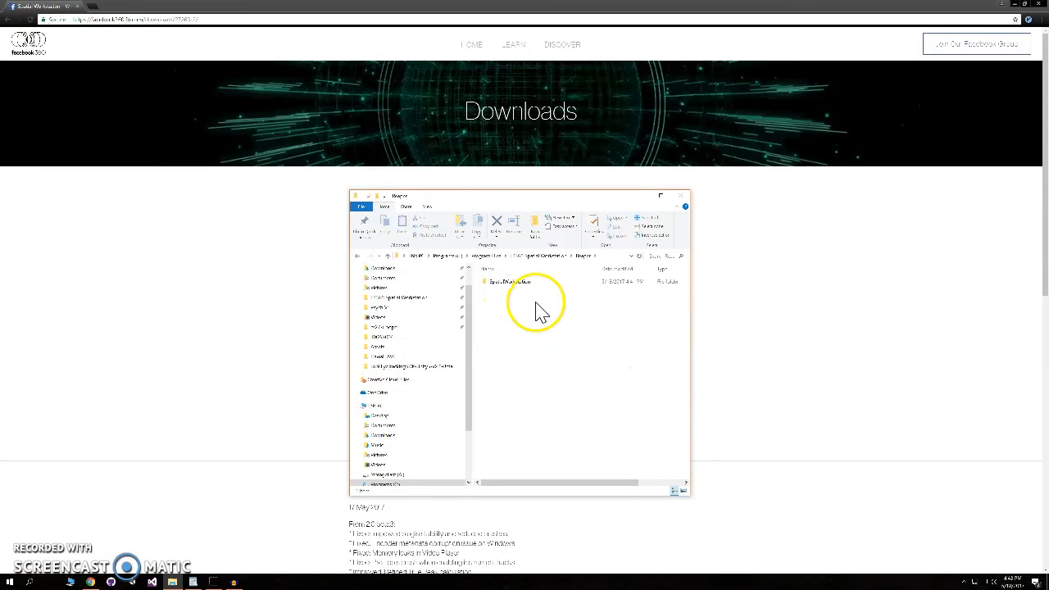
pyautogui.click(529, 286)
pyautogui.doubleClick(528, 287)
pyautogui.click(607, 351)
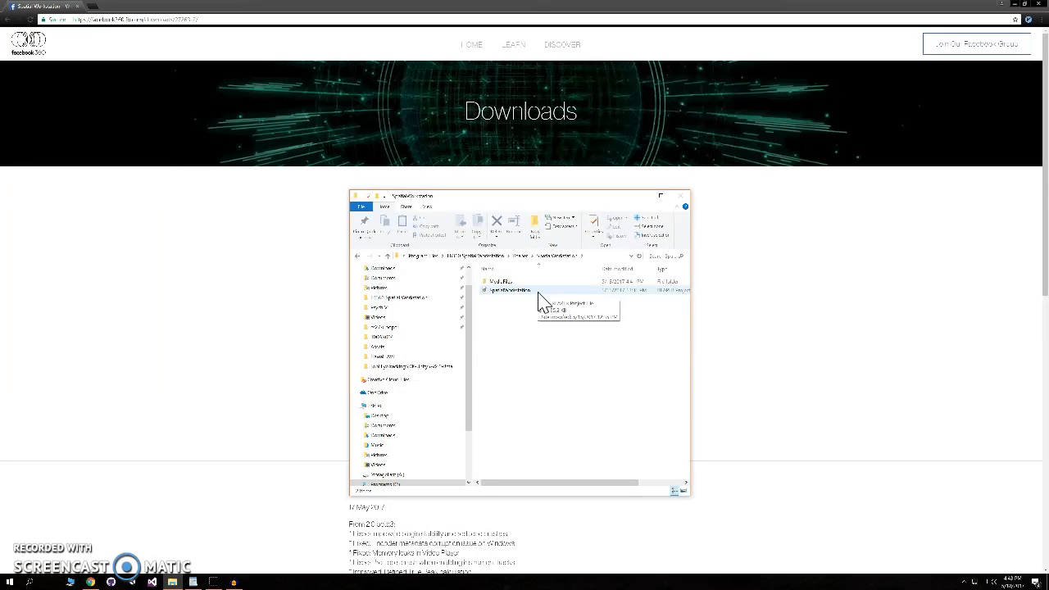
pyautogui.doubleClick(538, 293)
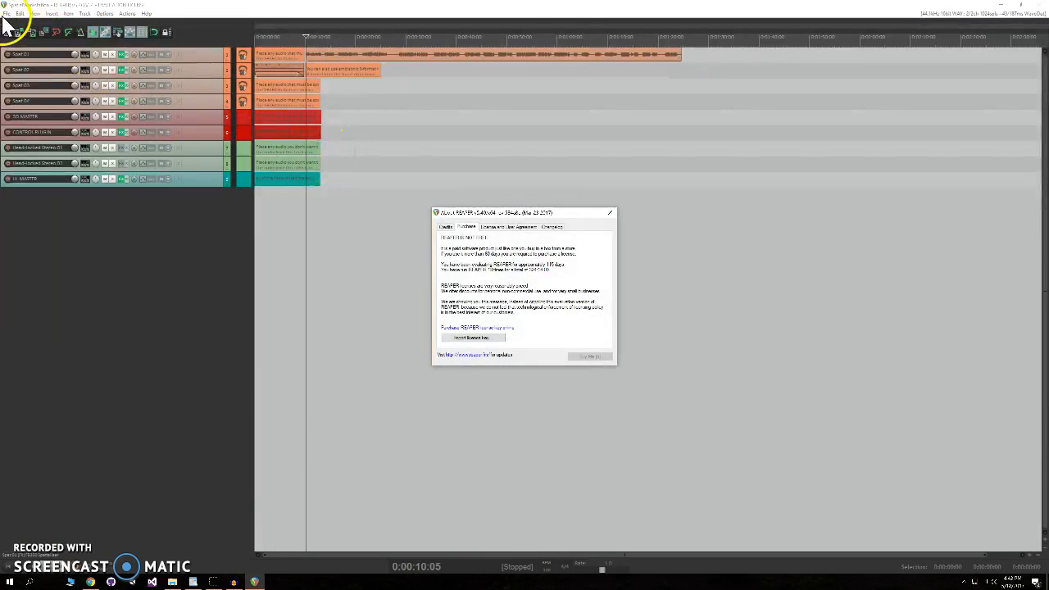
# - Dismiss the REAPER evaluation notice
pyautogui.moveTo(594, 212); pyautogui.dragTo(536, 172)
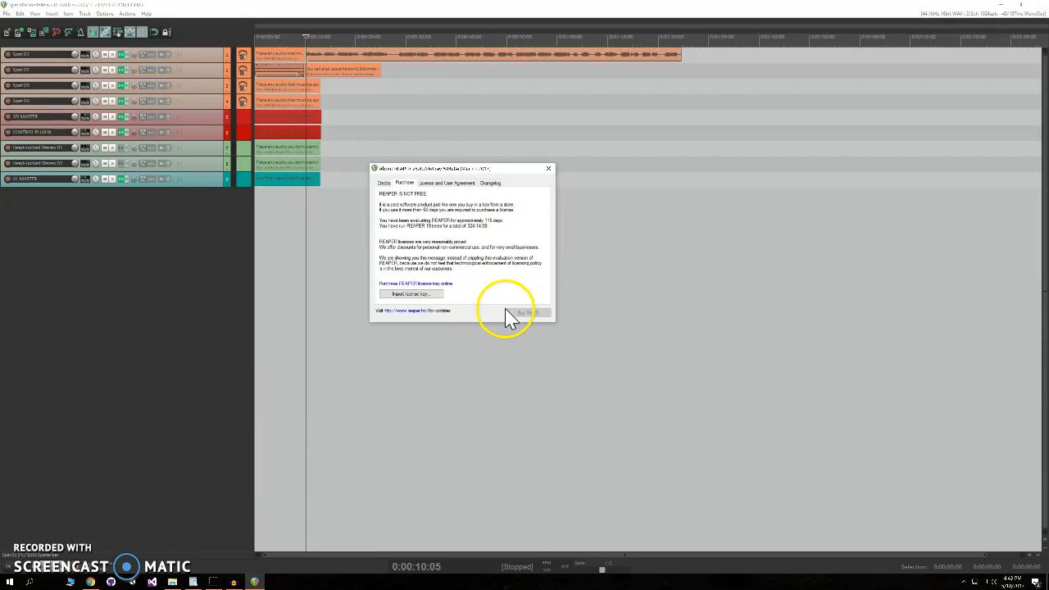
pyautogui.click(529, 314)
pyautogui.click(6, 16)
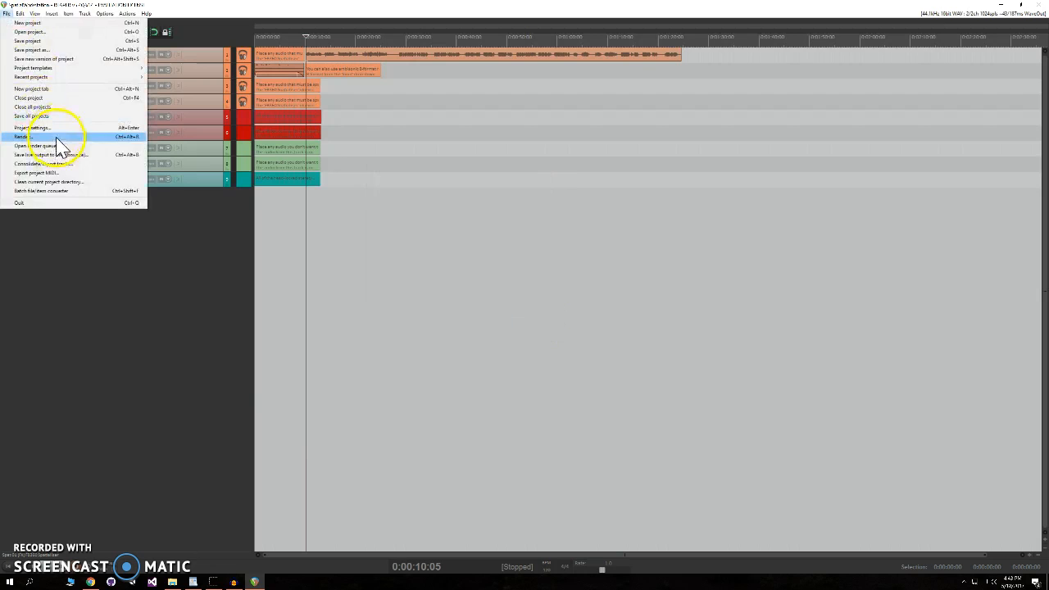
pyautogui.click(185, 264)
# - Save the project under a new name as TestFile
pyautogui.click(5, 14)
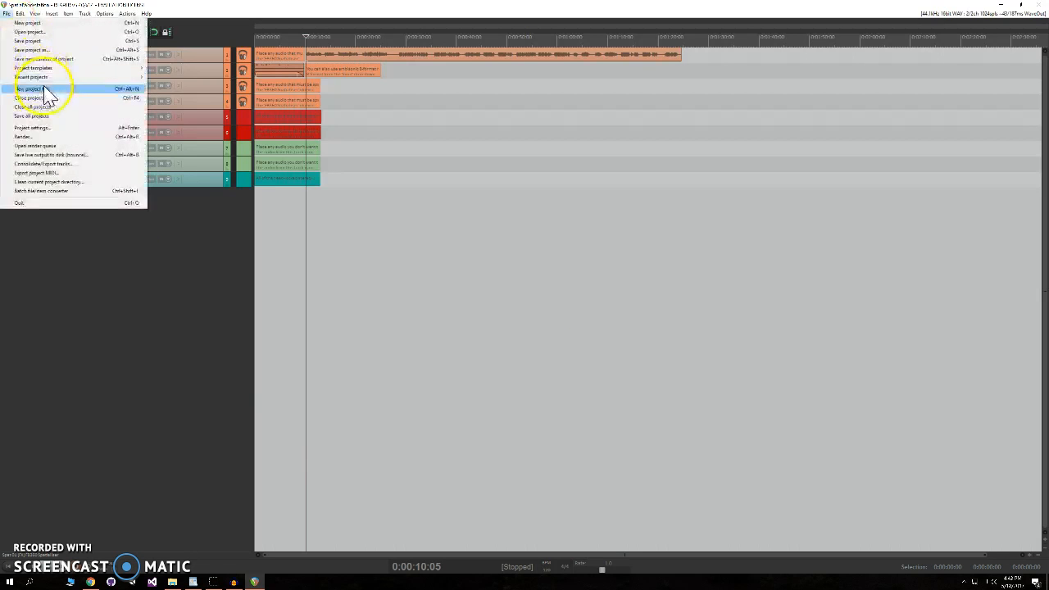
pyautogui.click(46, 50)
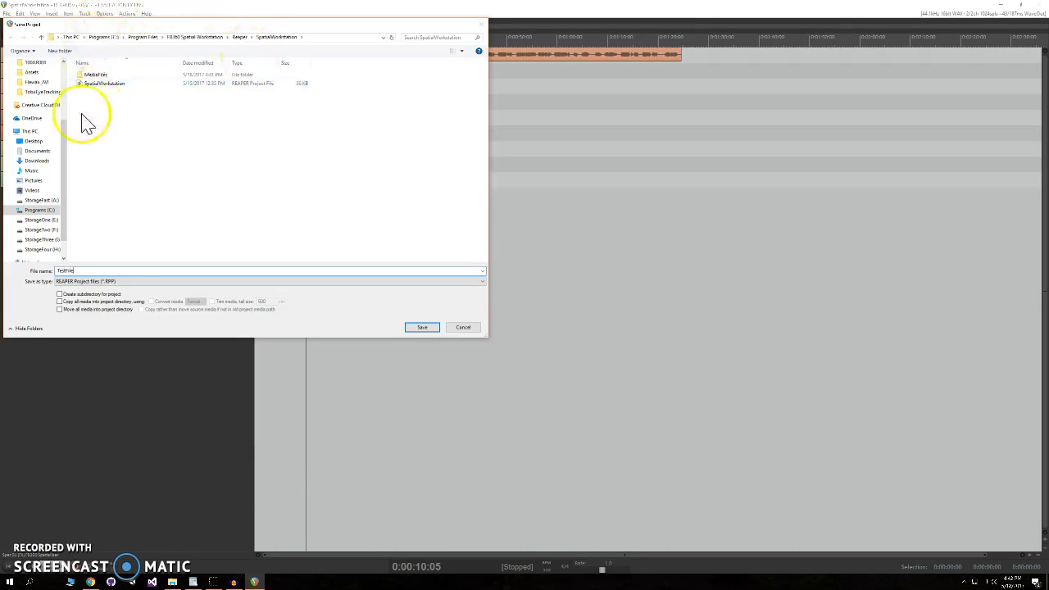
pyautogui.click(34, 141)
pyautogui.click(421, 326)
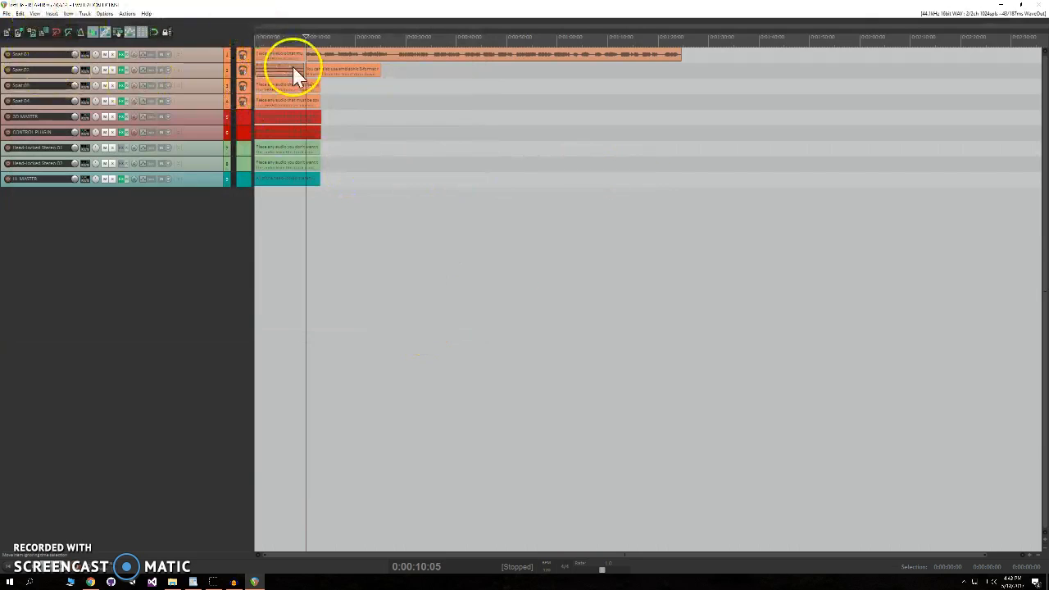
# - Launch the FB360 Video Player application from the Video Player folder of the installation
pyautogui.click(311, 57)
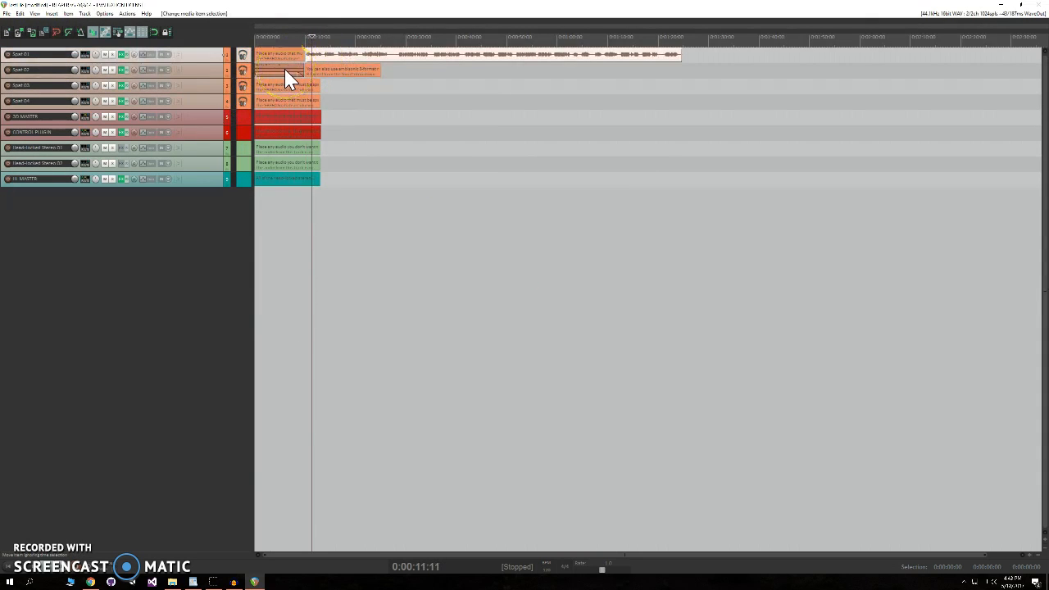
pyautogui.click(280, 514)
pyautogui.click(174, 580)
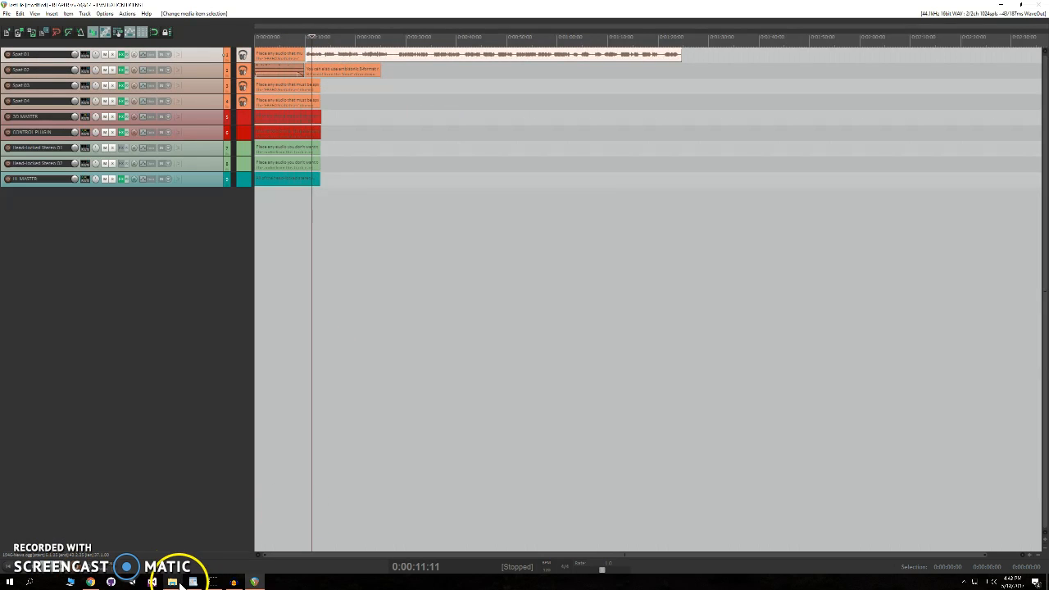
pyautogui.click(521, 256)
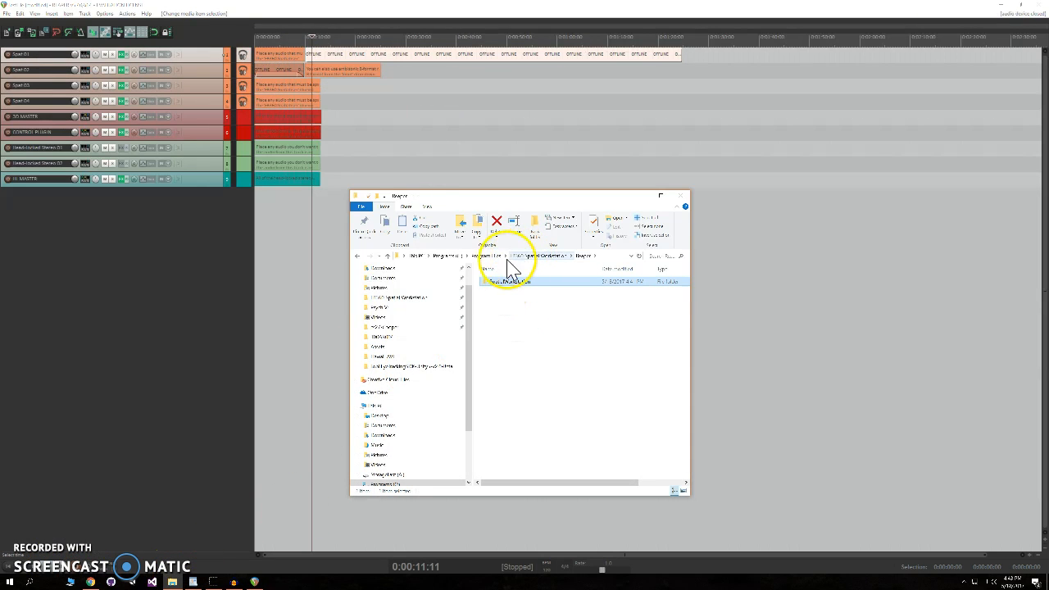
pyautogui.click(532, 256)
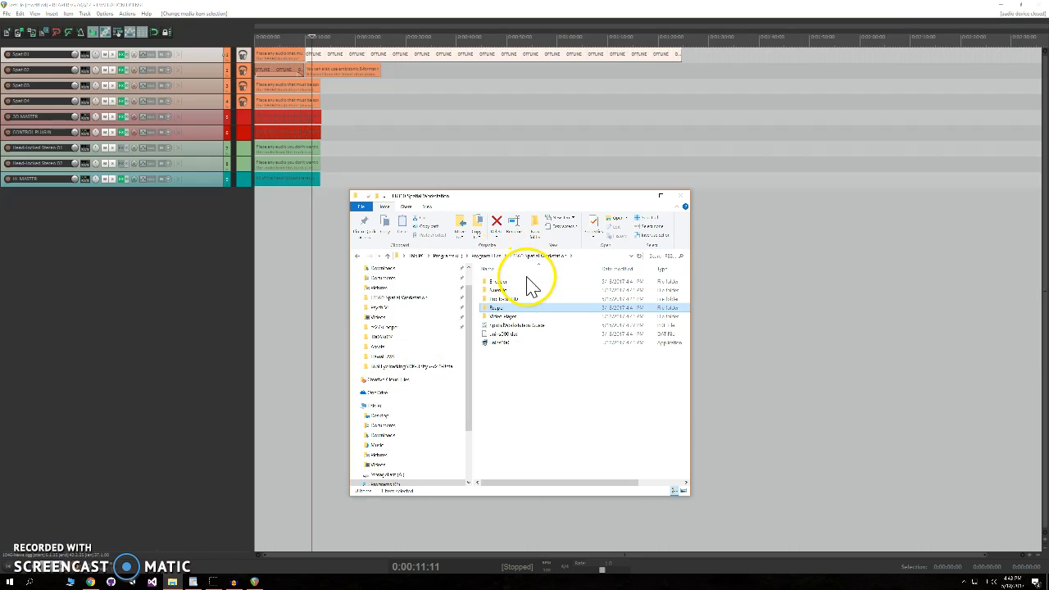
pyautogui.doubleClick(532, 318)
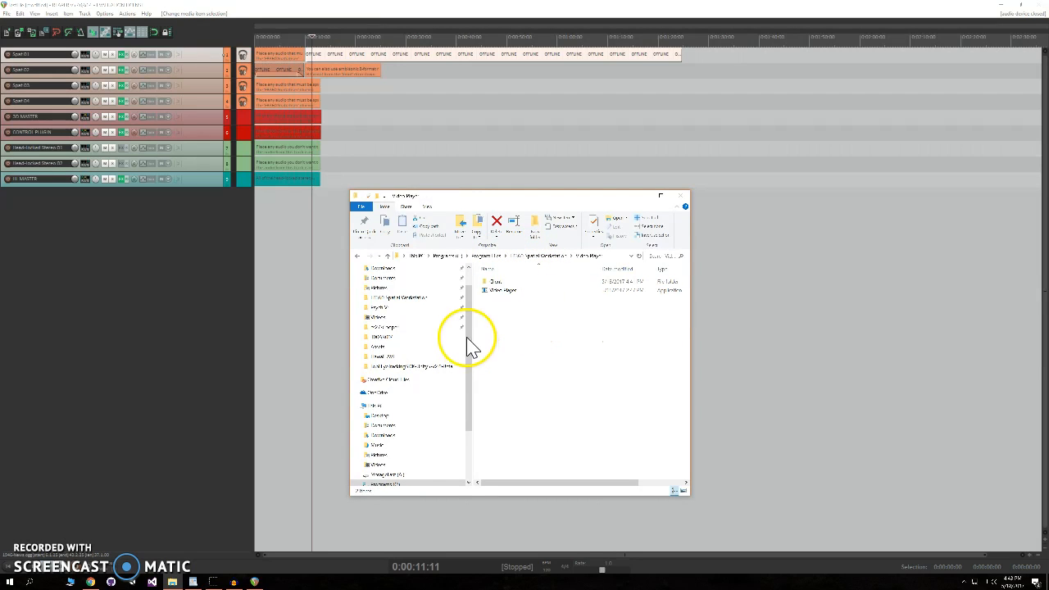
pyautogui.doubleClick(512, 292)
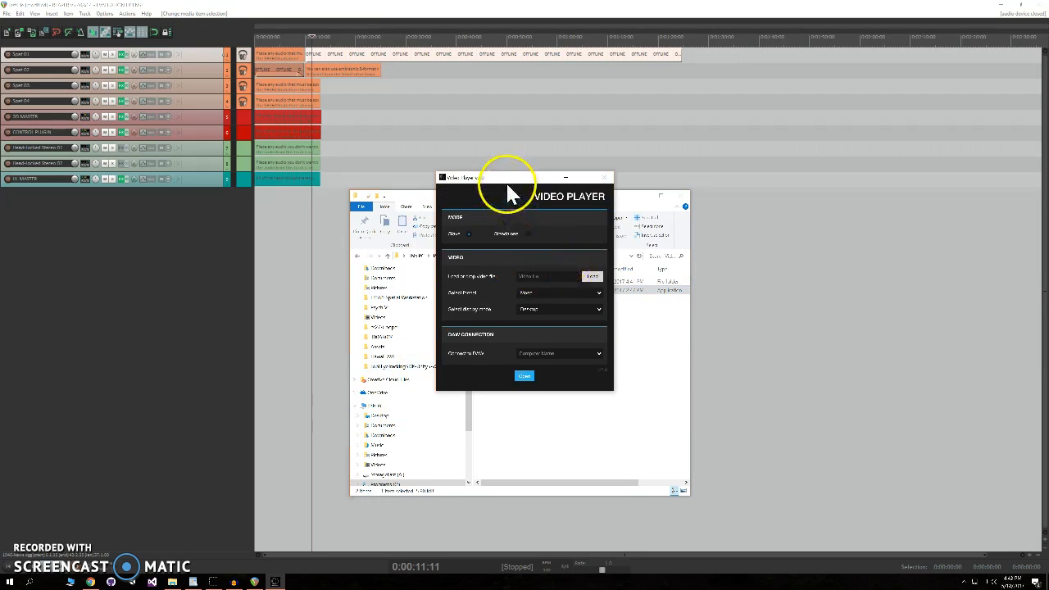
# - Load a 360 video file into the Video Player
pyautogui.moveTo(498, 182); pyautogui.dragTo(172, 92)
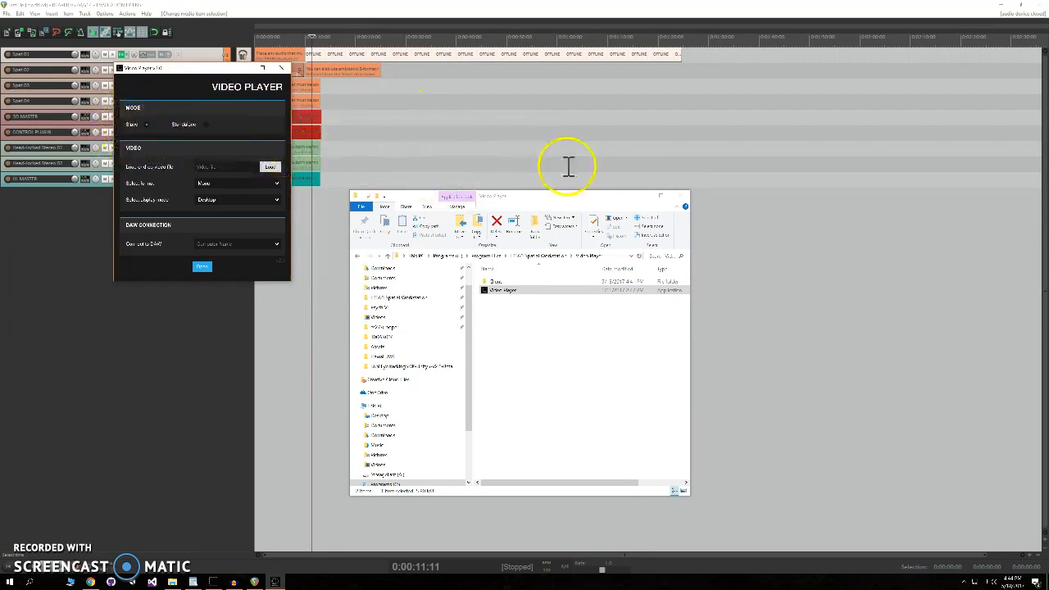
pyautogui.click(681, 201)
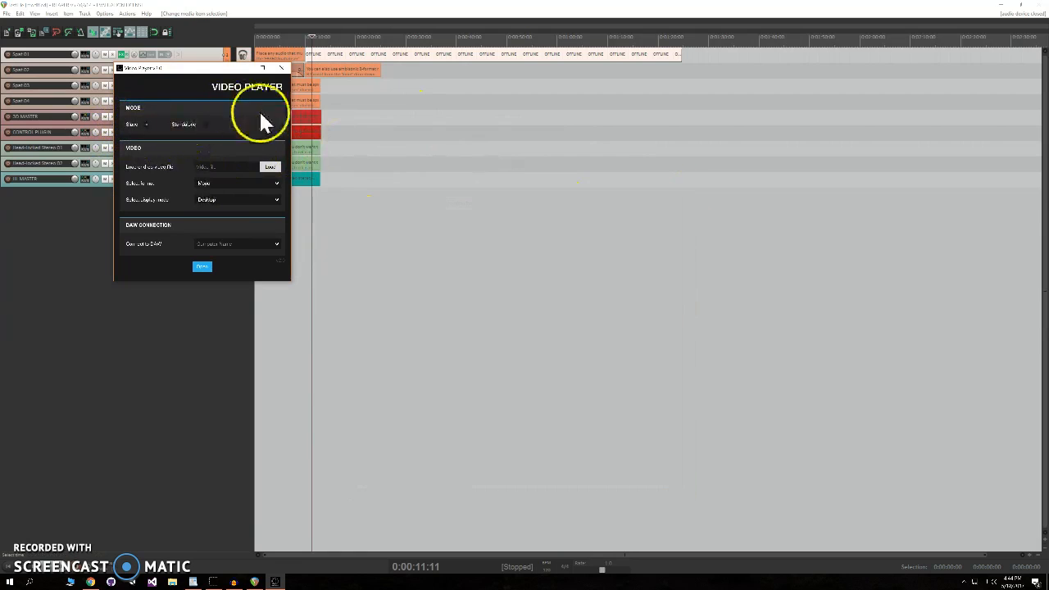
pyautogui.moveTo(217, 72); pyautogui.dragTo(356, 215)
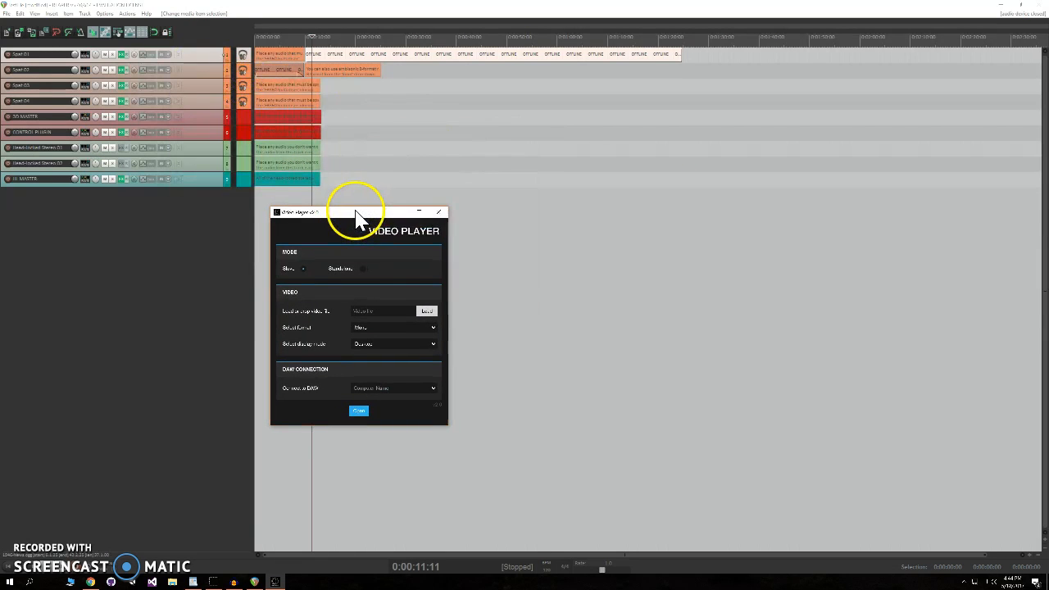
pyautogui.click(427, 311)
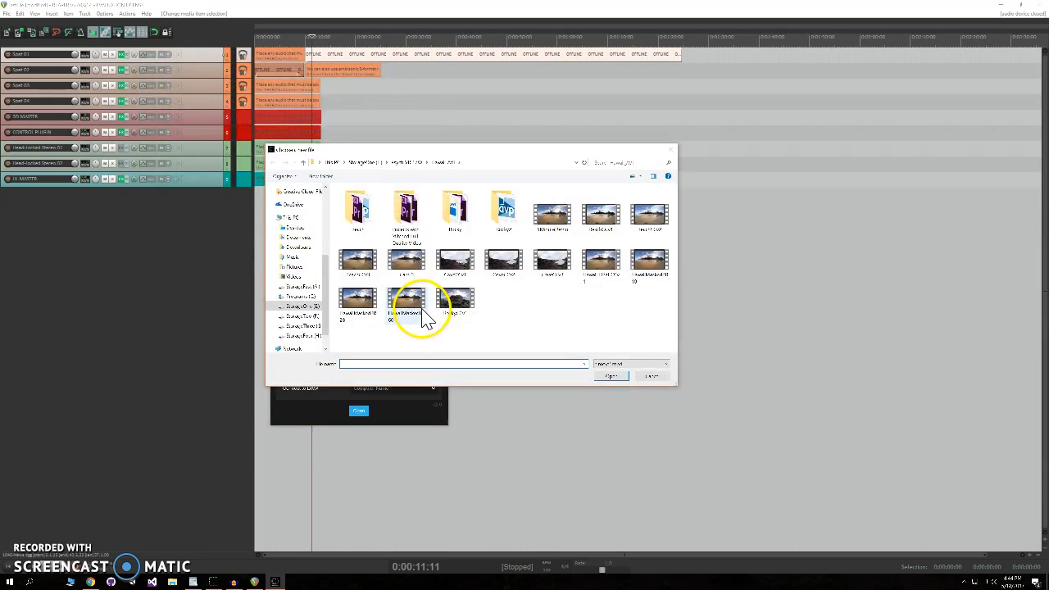
pyautogui.click(567, 223)
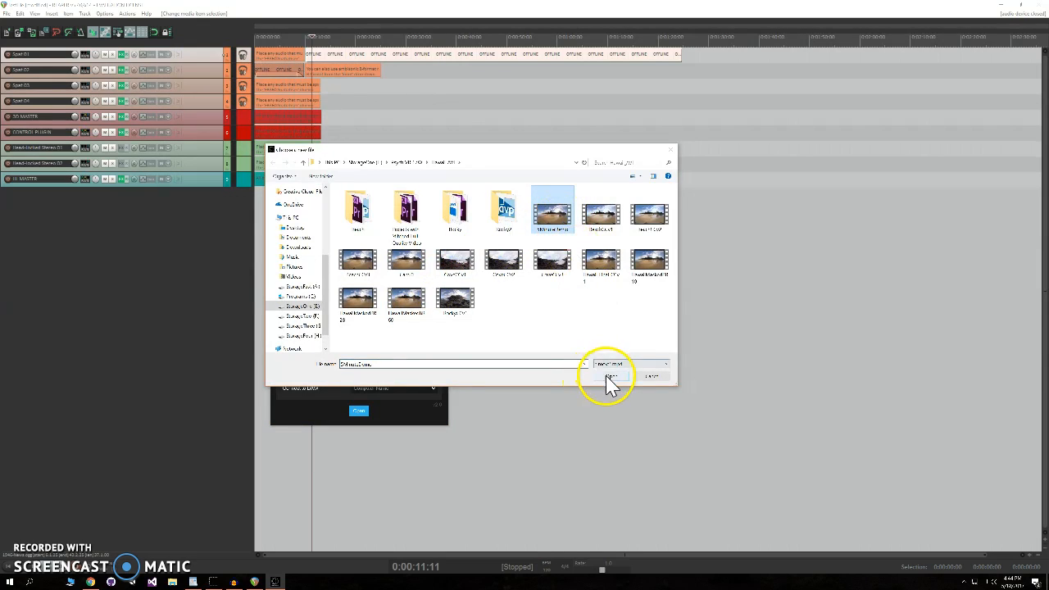
pyautogui.click(610, 378)
# - Set the video format to Mono and display mode to Desktop, then open the video
pyautogui.click(427, 328)
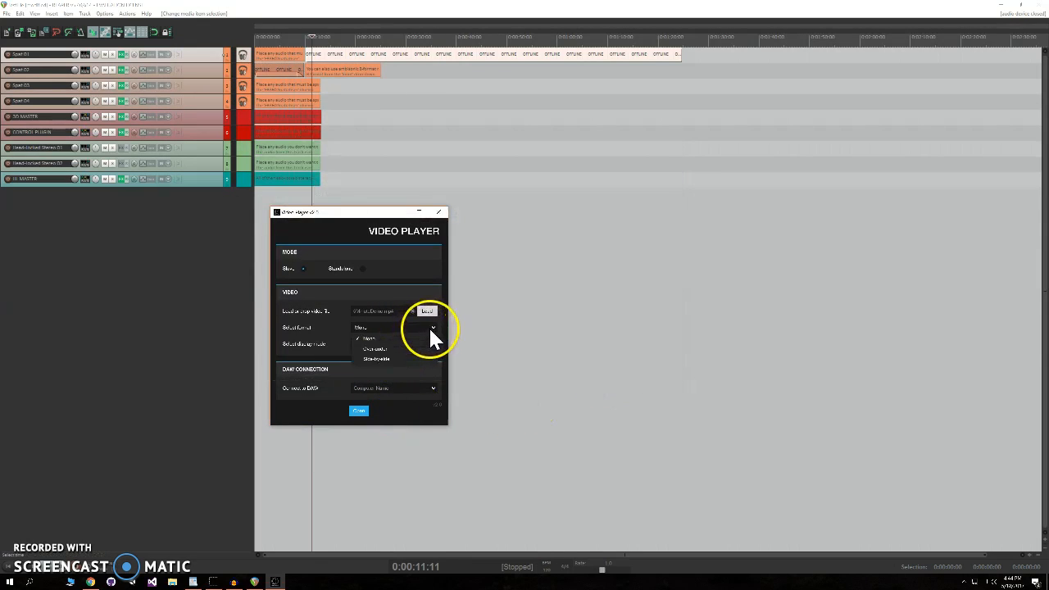
pyautogui.click(398, 339)
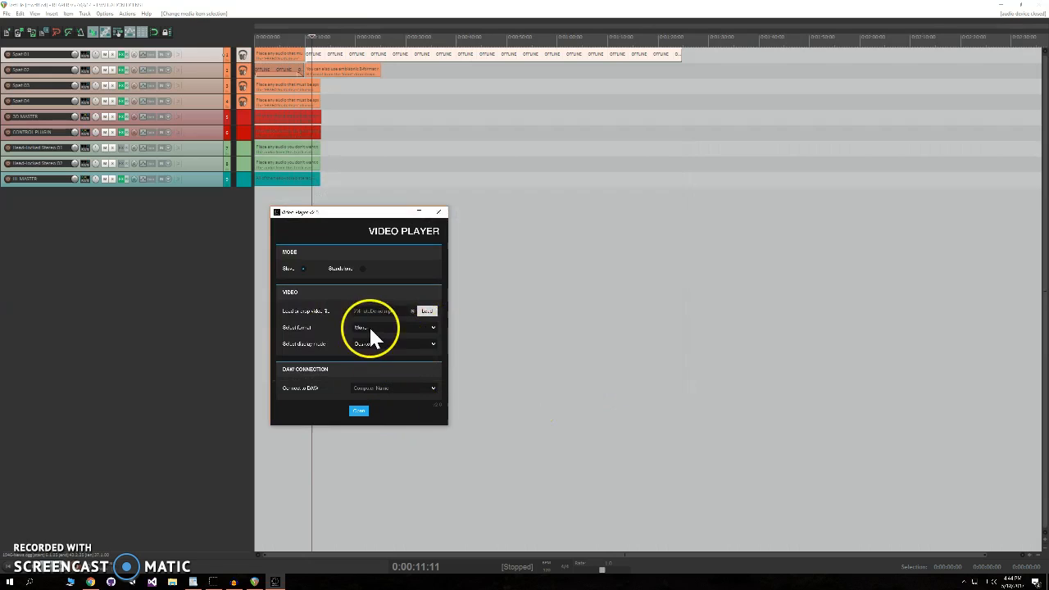
pyautogui.click(428, 345)
pyautogui.click(392, 357)
pyautogui.click(358, 413)
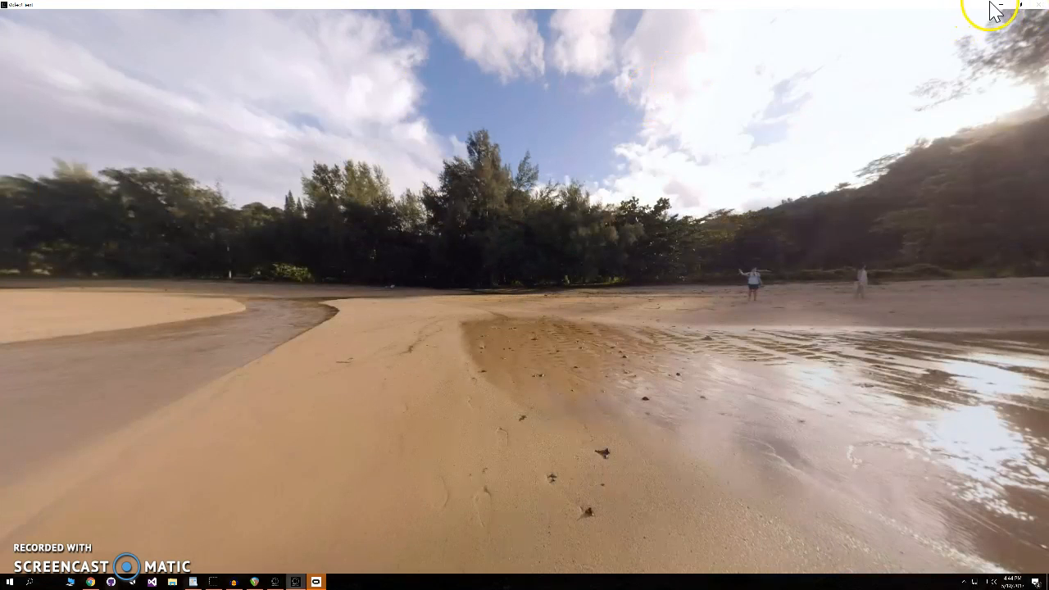
# - Shrink the 360 video window and reposition it over REAPER, minimizing the Oculus store window
pyautogui.click(995, 8)
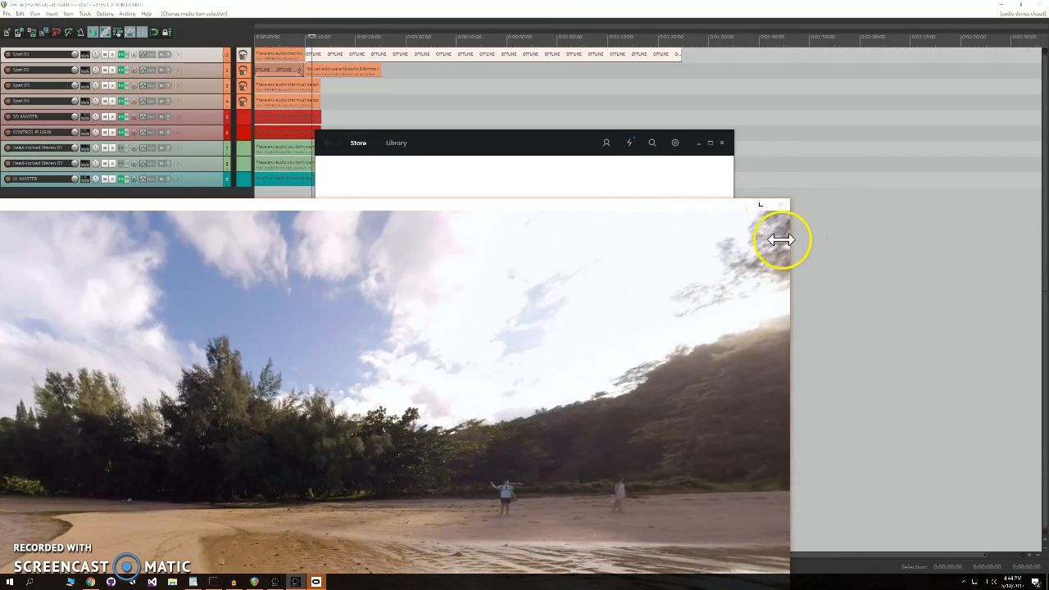
pyautogui.moveTo(780, 239); pyautogui.dragTo(435, 298)
pyautogui.moveTo(317, 205); pyautogui.dragTo(847, 326)
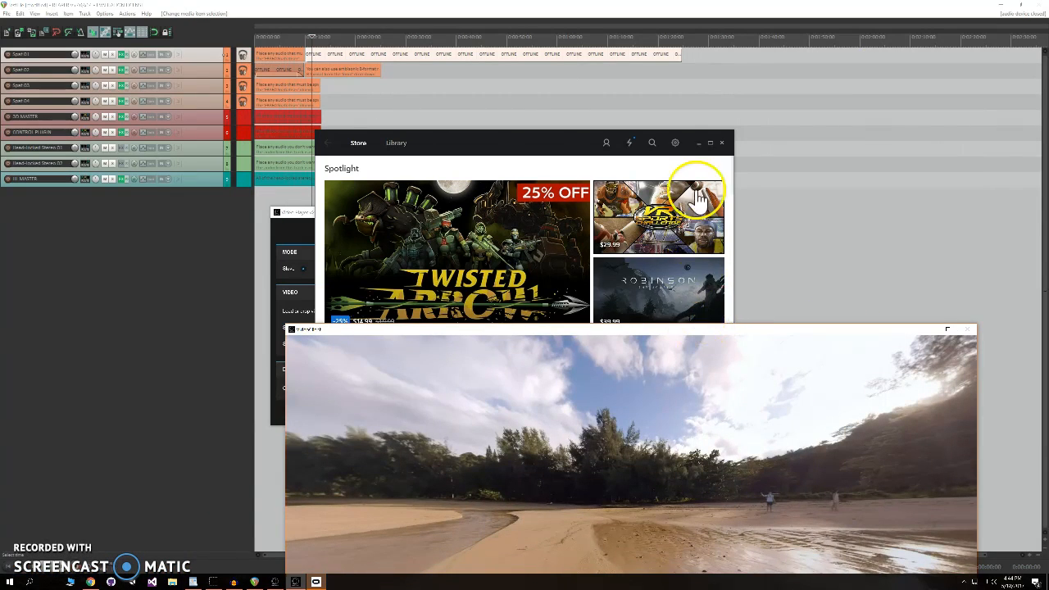
pyautogui.click(698, 143)
pyautogui.moveTo(697, 325); pyautogui.dragTo(725, 134)
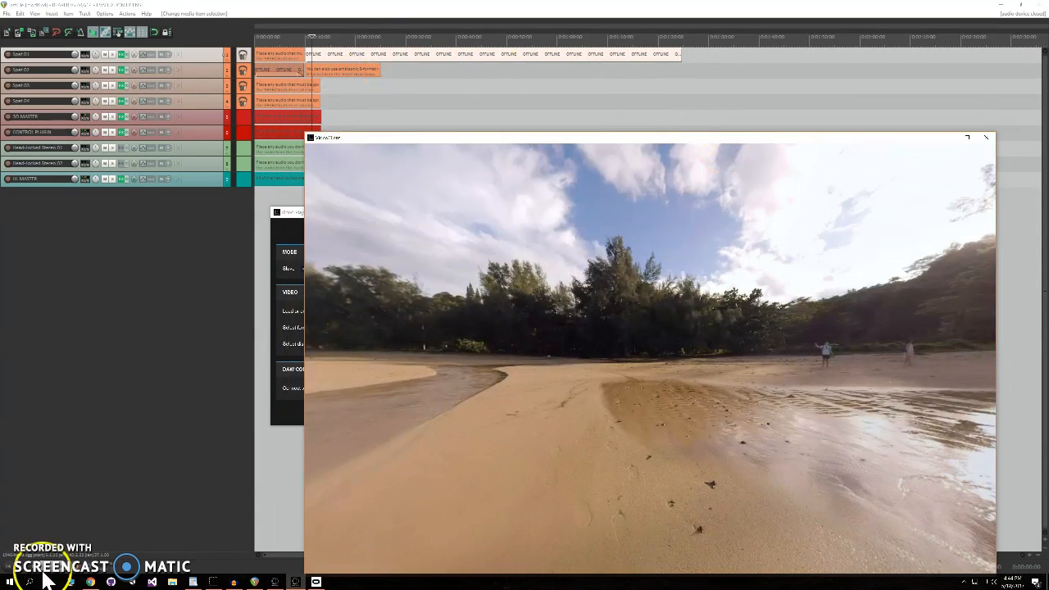
# - Start REAPER playback and bring the synced 360 video window to the front
pyautogui.click(7, 565)
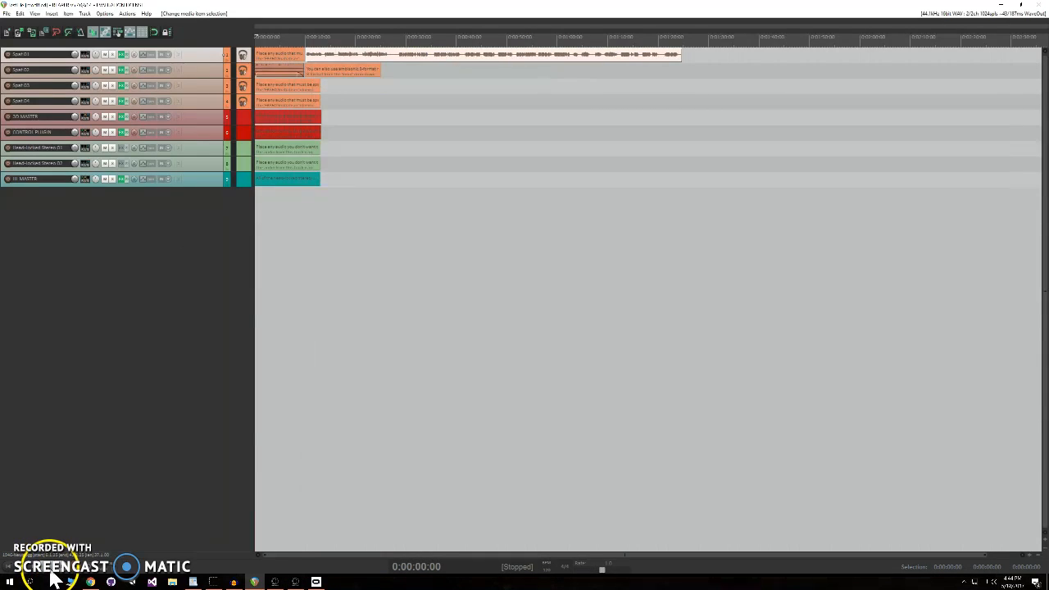
pyautogui.press('space')
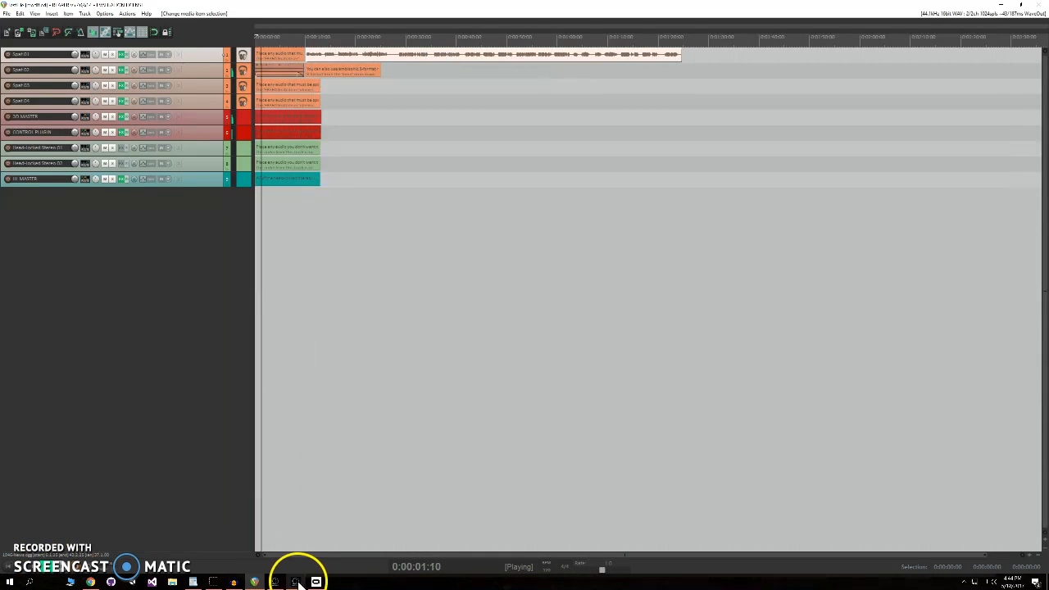
pyautogui.click(235, 582)
pyautogui.click(255, 583)
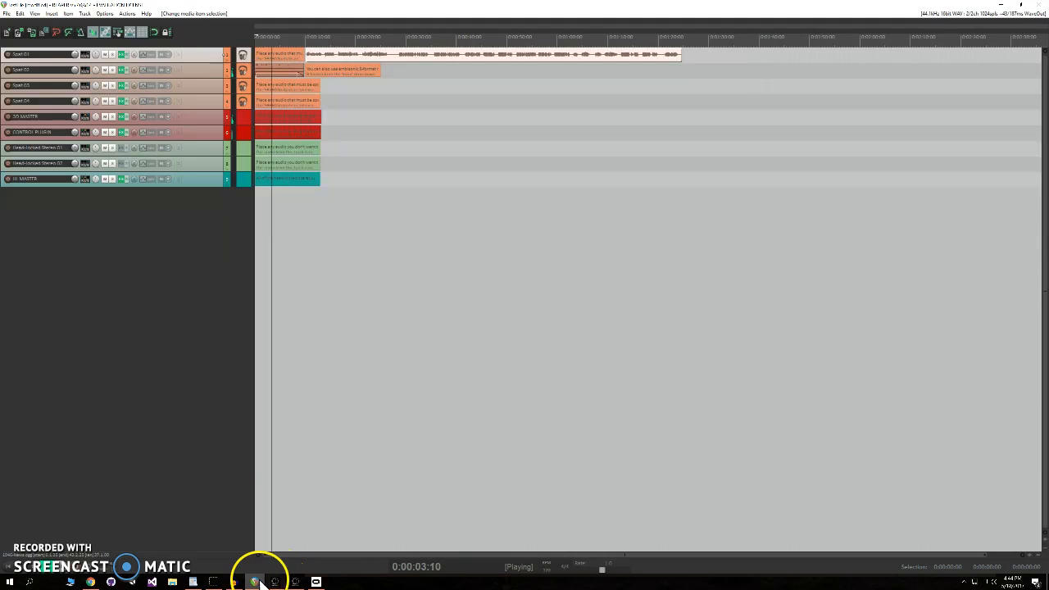
pyautogui.click(253, 582)
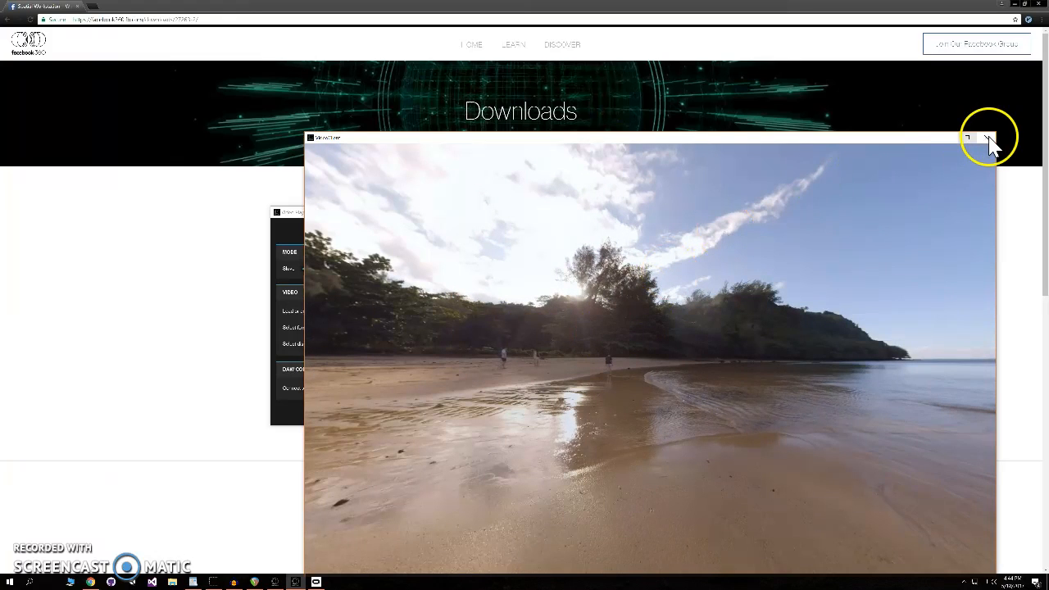
# - Close the 360 video window and stop REAPER playback
pyautogui.click(988, 139)
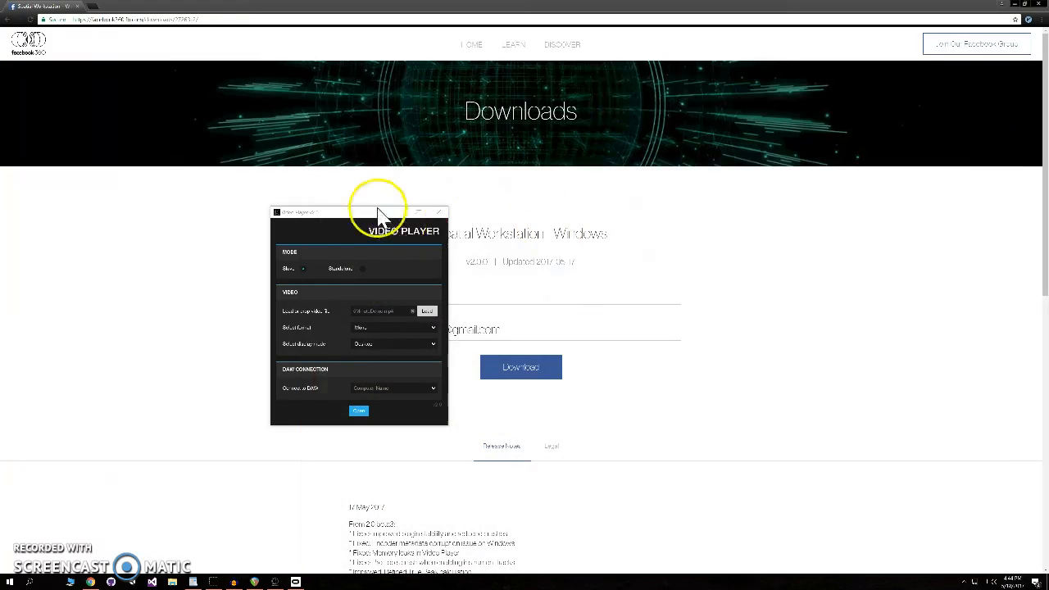
pyautogui.click(254, 582)
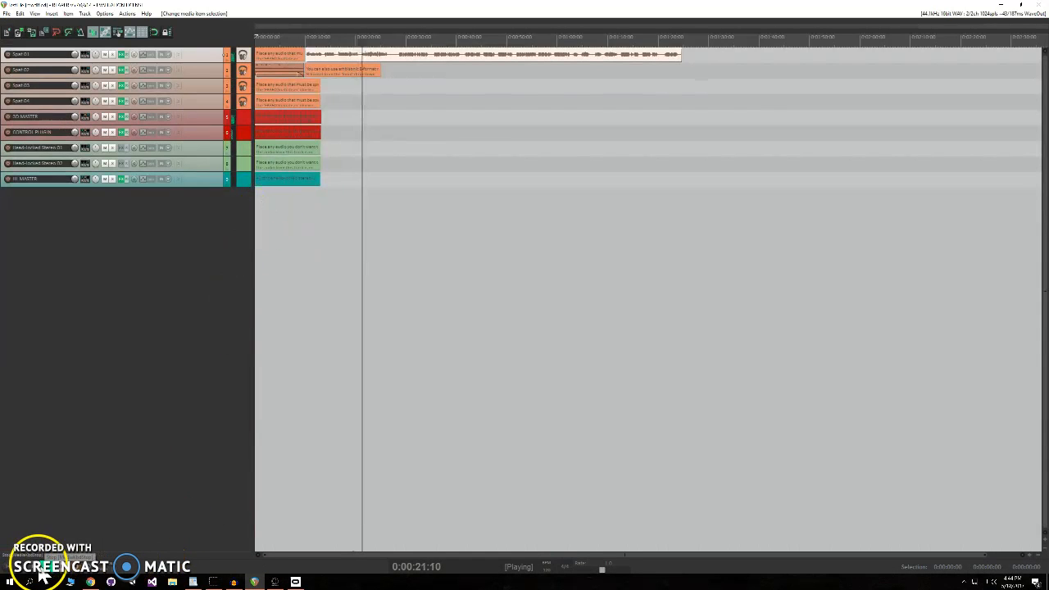
pyautogui.press('space')
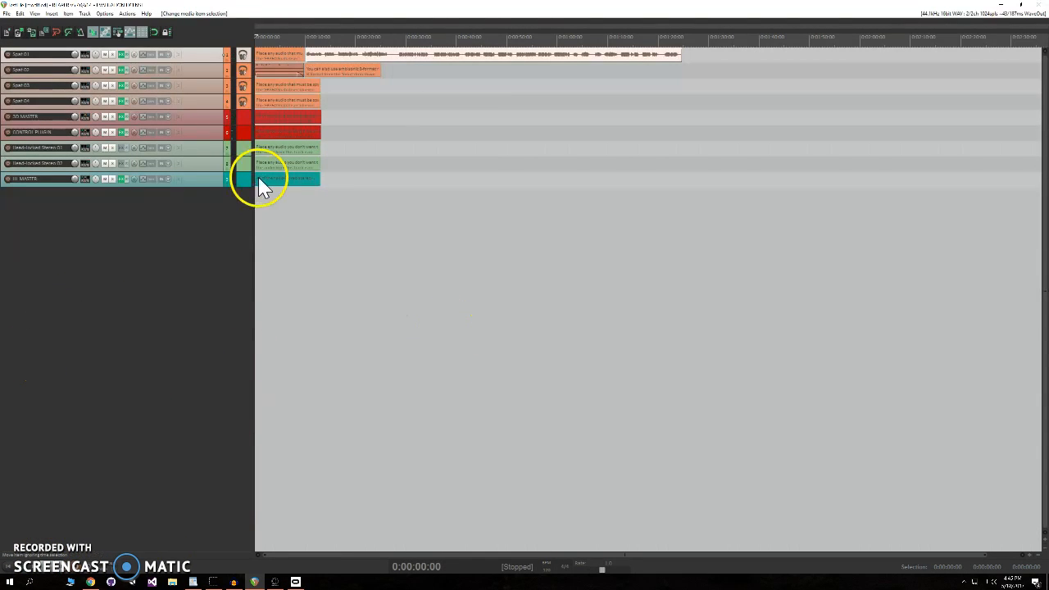